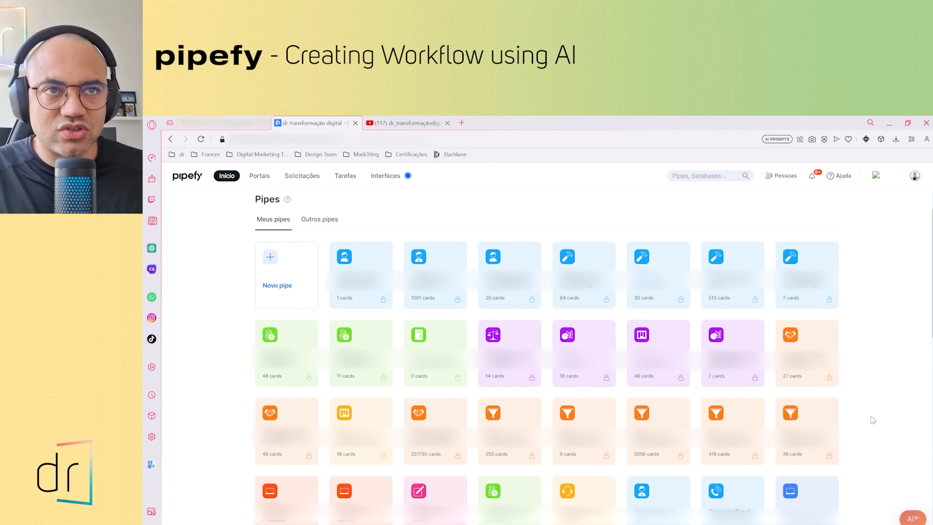
Ask the Pipefy AI assistant "Can you create a project management pipe to manage my data delevopments?"
{"action": "left_click", "coordinate": [913, 518]}
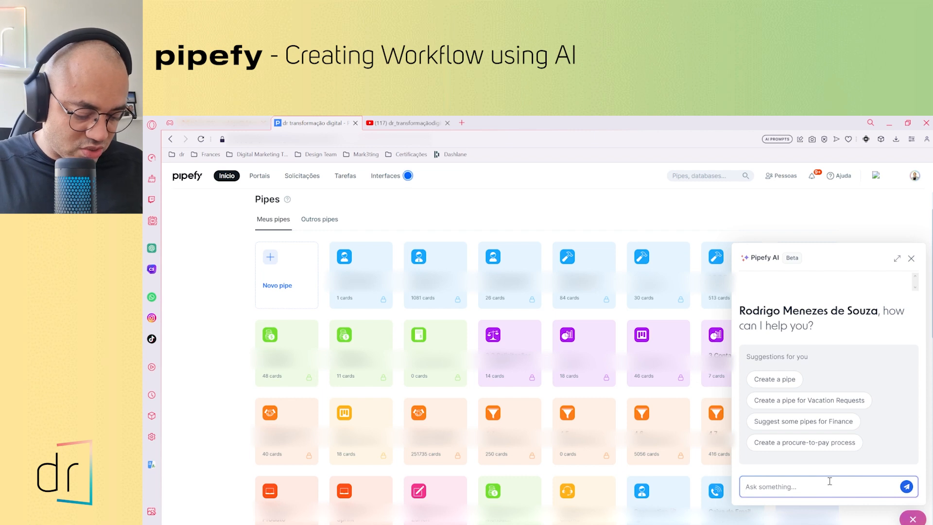
{"action": "type", "text": "Can you cr"}
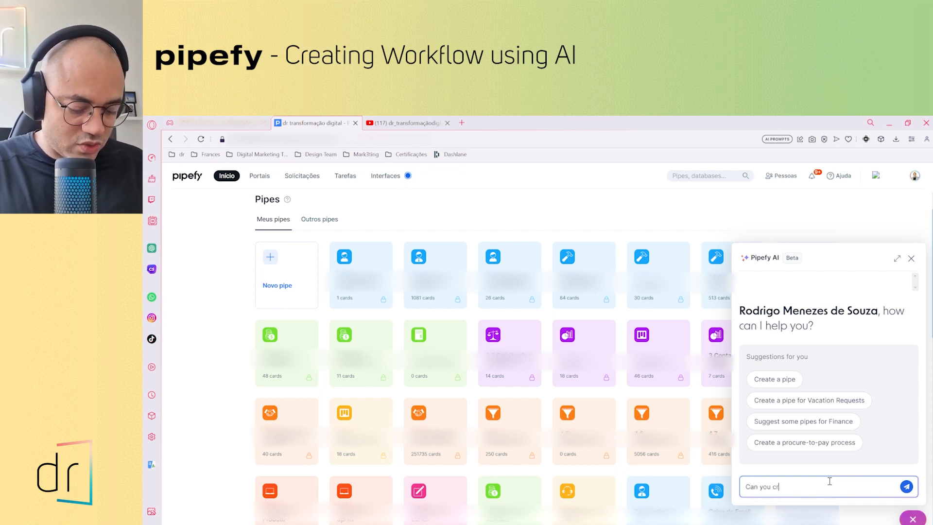
{"action": "type", "text": "eate a proje"}
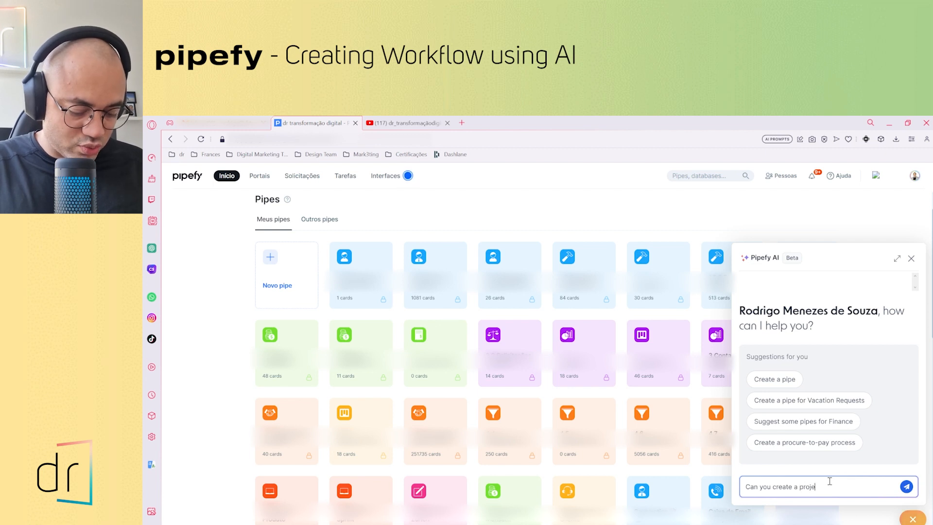
{"action": "type", "text": "ct management pipe"}
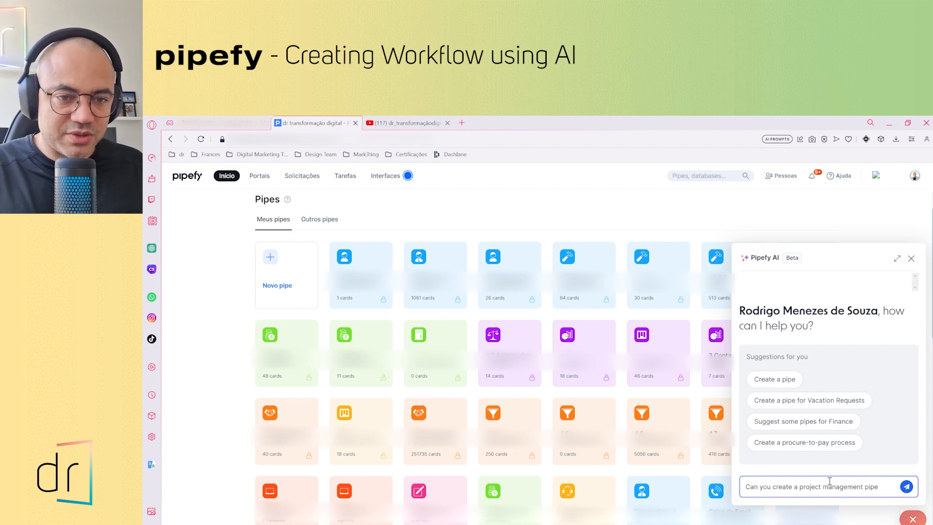
{"action": "type", "text": "nage"}
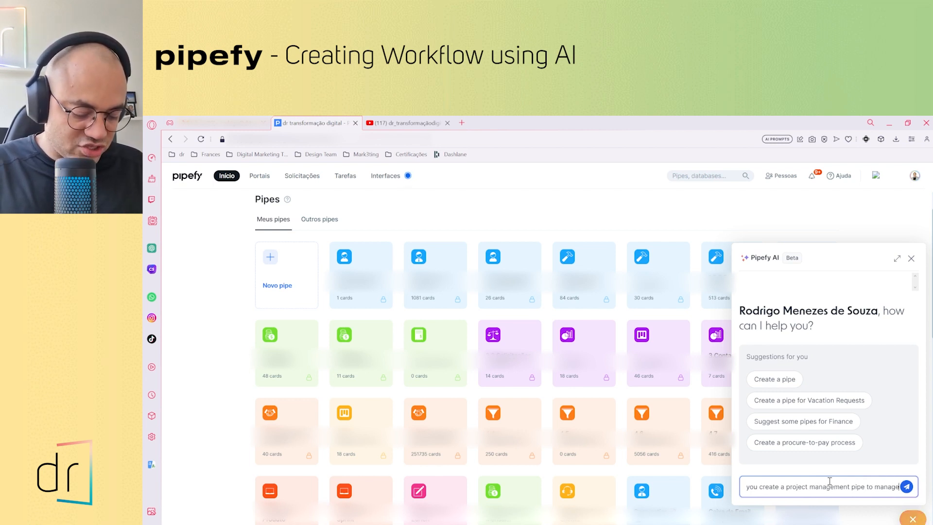
{"action": "type", "text": " my data de"}
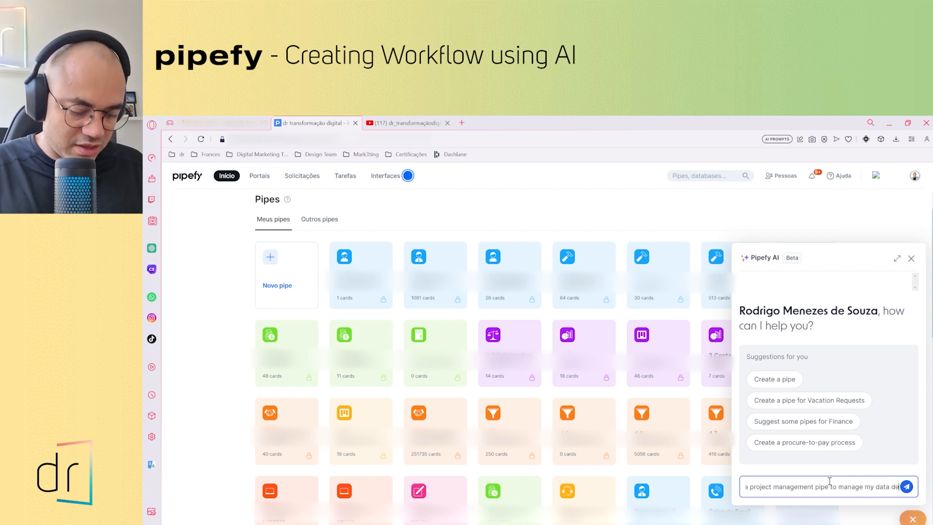
{"action": "type", "text": "levopments?"}
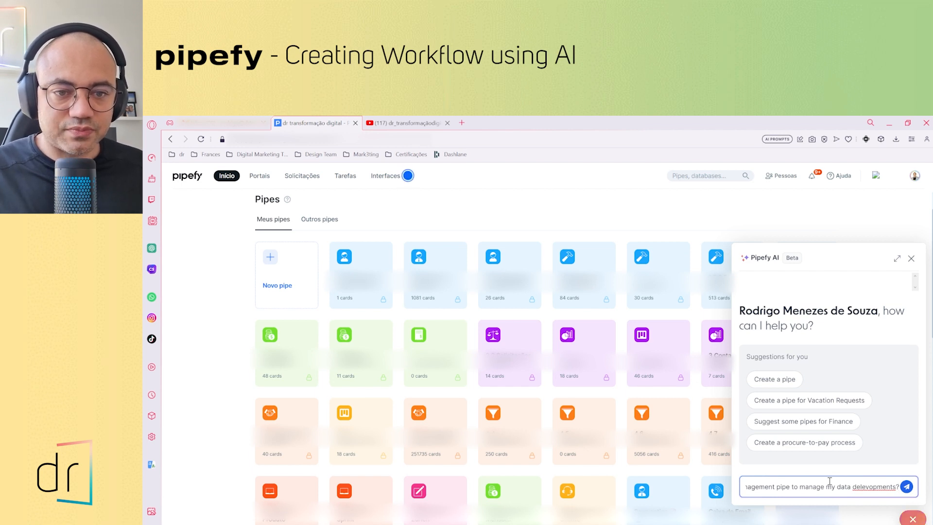
{"action": "key", "text": "Return"}
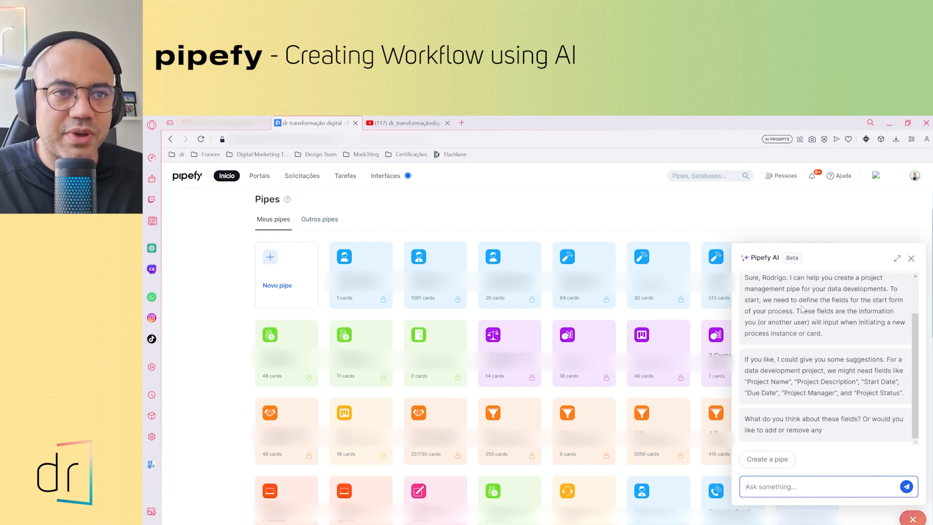
Review the suggested start form fields and begin a reply with "Can you add a field called Business Plan"
{"action": "scroll", "coordinate": [838, 303], "scroll_direction": "up", "scroll_amount": 1}
{"action": "scroll", "coordinate": [837, 303], "scroll_direction": "up", "scroll_amount": 1}
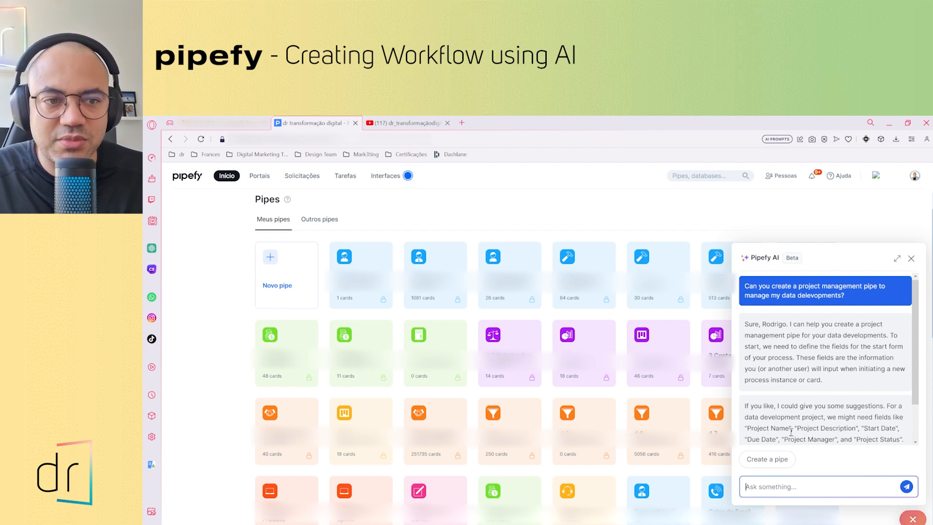
{"action": "scroll", "coordinate": [797, 408], "scroll_direction": "down", "scroll_amount": 2}
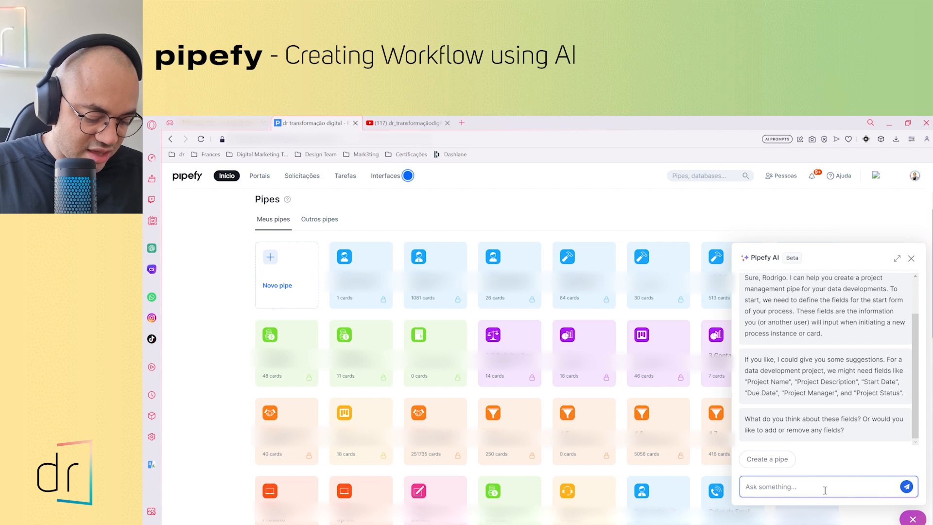
{"action": "type", "text": "Can you add "}
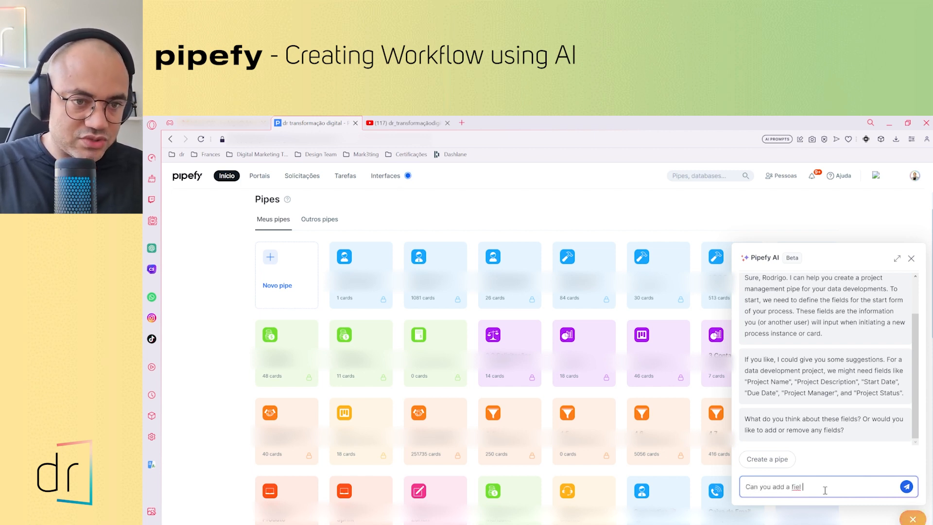
{"action": "type", "text": "a field called"}
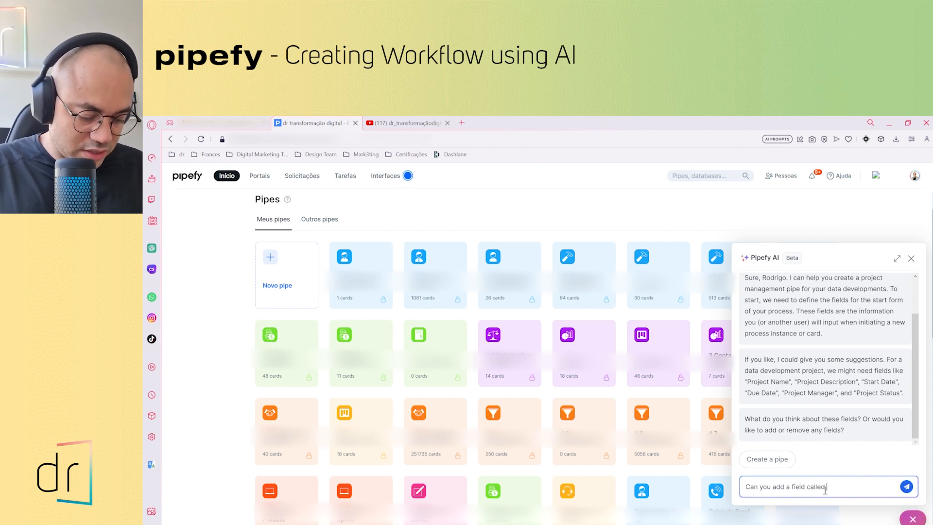
{"action": "type", "text": " Business"}
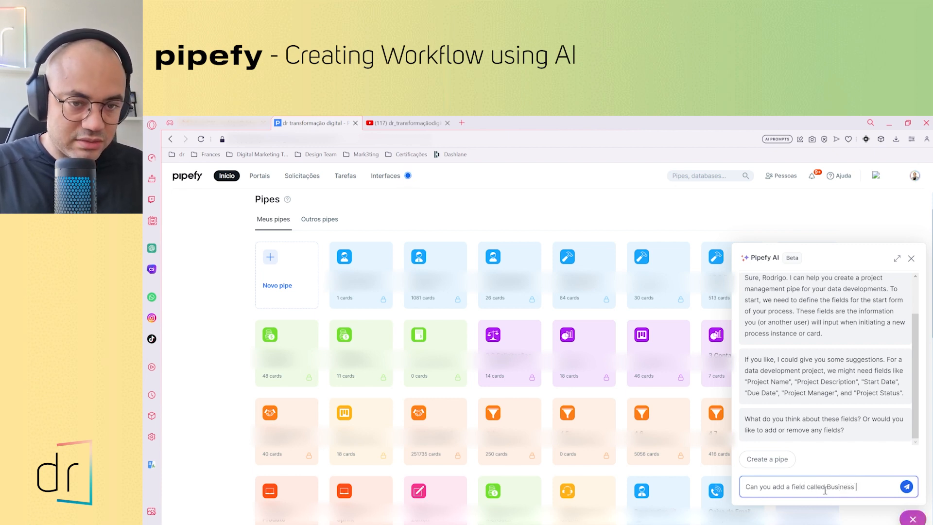
{"action": "type", "text": " Plan "}
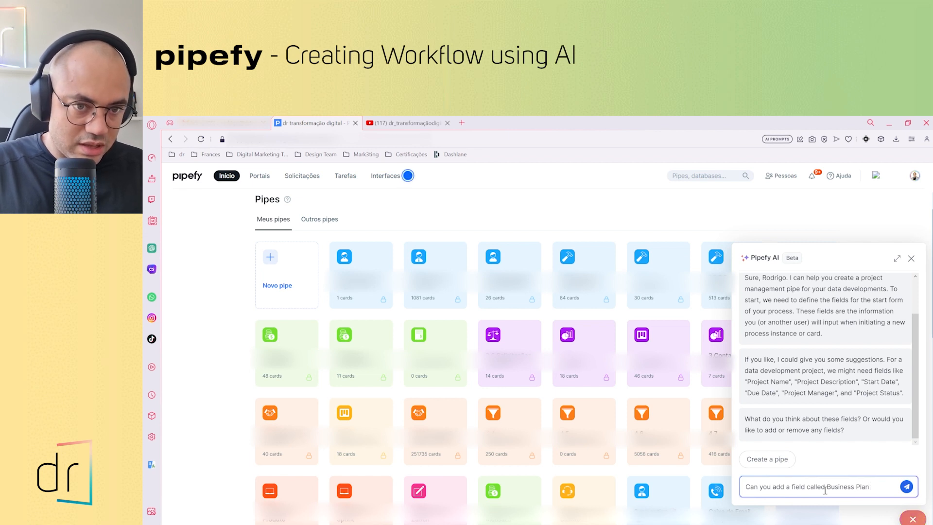
{"action": "type", "text": "as an attached"}
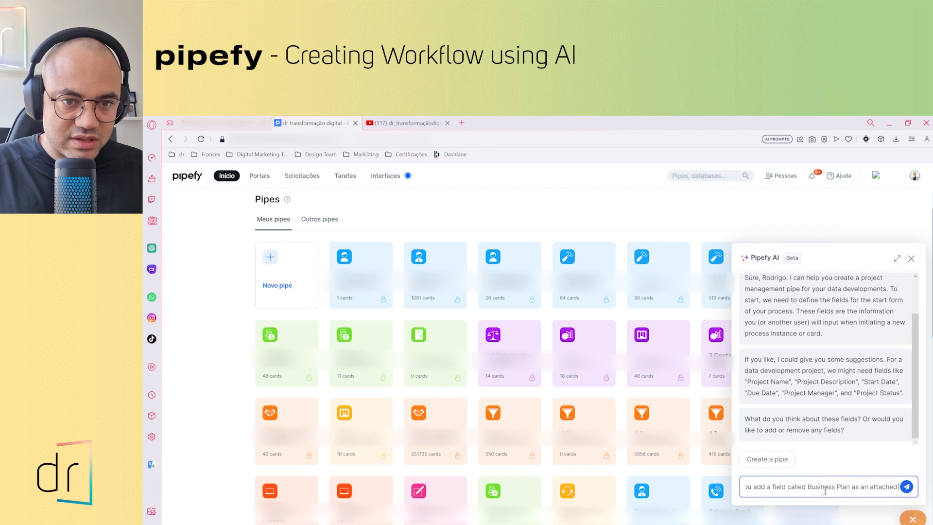
{"action": "key", "text": "BackSpace"}
{"action": "type", "text": "ment"}
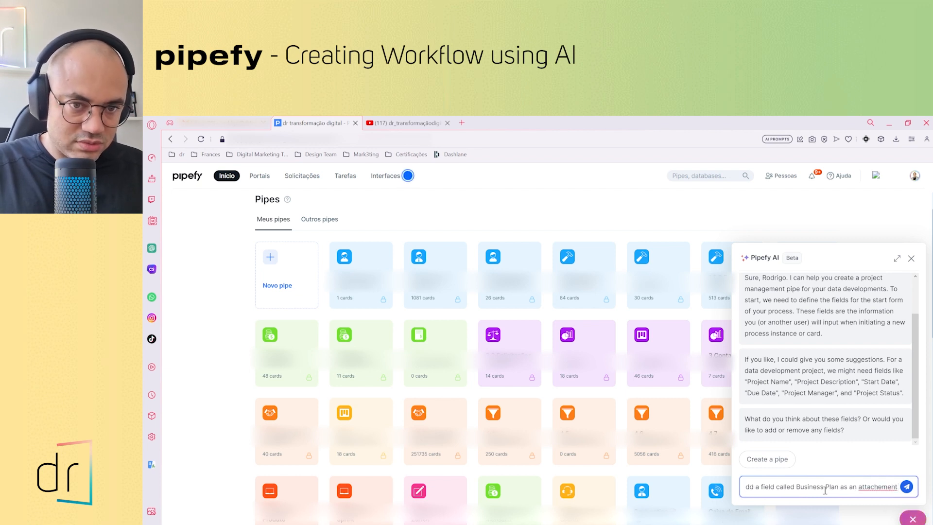
{"action": "key", "text": "BackSpace"}
{"action": "key", "text": "BackSpace"}
{"action": "key", "text": "BackSpace"}
{"action": "key", "text": "BackSpace"}
{"action": "key", "text": "BackSpace"}
{"action": "key", "text": "BackSpace"}
{"action": "key", "text": "BackSpace"}
{"action": "key", "text": "BackSpace"}
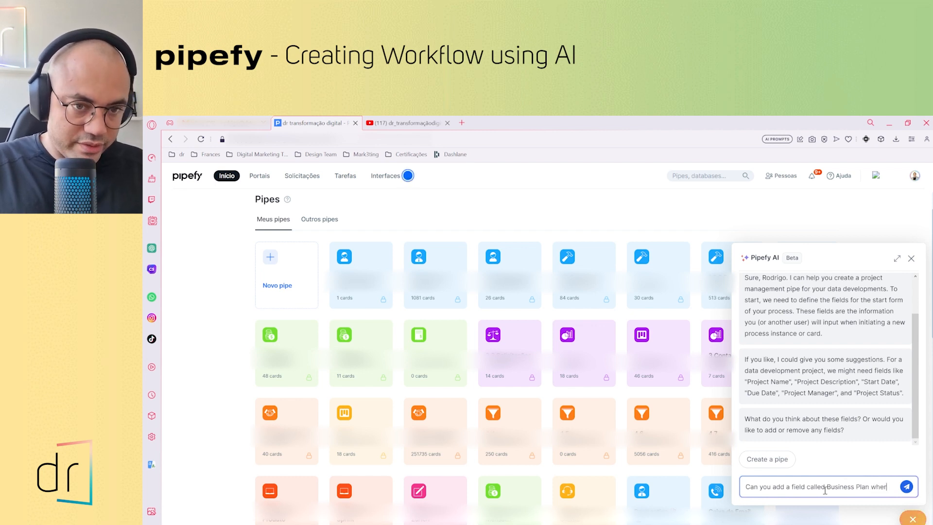
Complete the Business Plan field request with "where users can attach a pdf file?" and send it
{"action": "type", "text": "user"}
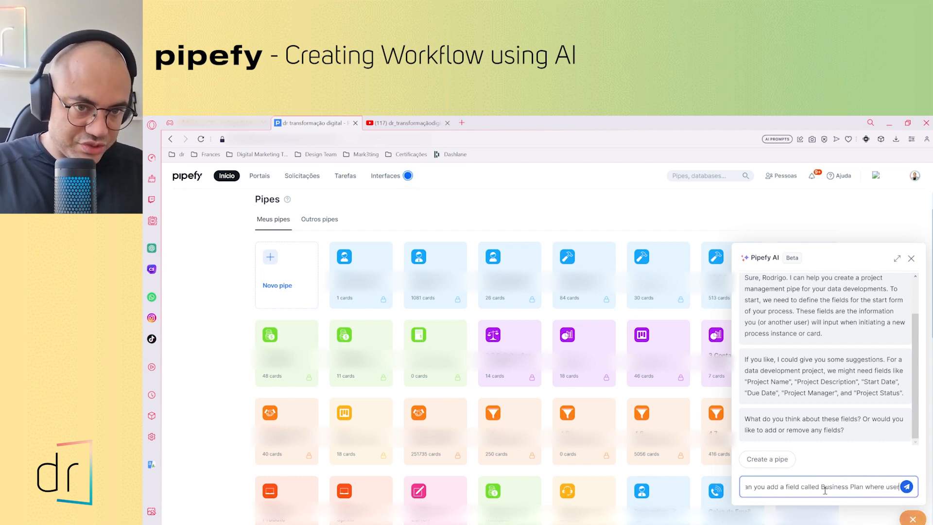
{"action": "type", "text": "s can"}
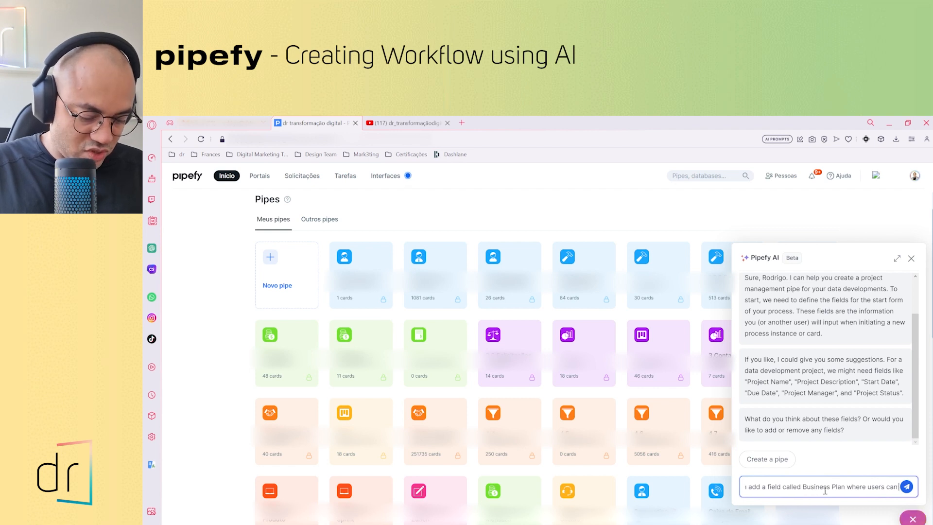
{"action": "type", "text": " attach"}
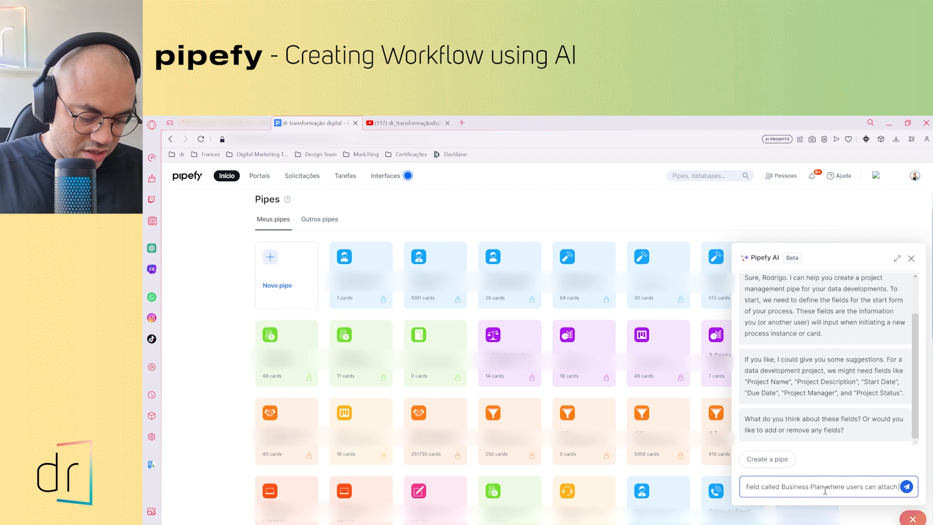
{"action": "type", "text": " a pdf"}
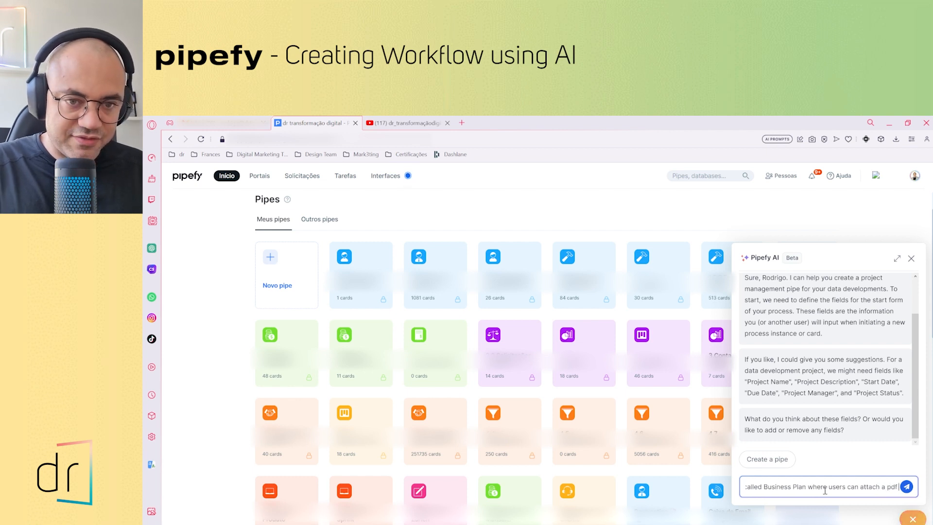
{"action": "type", "text": " file?"}
{"action": "key", "text": "Return"}
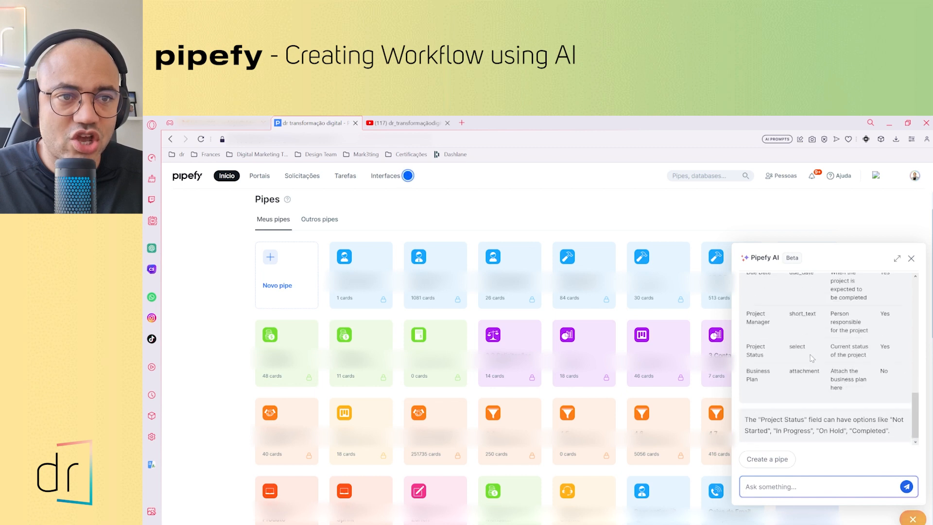
Review the proposed start form table and send "I need Project Status not as a required field. Can you change that?"
{"action": "scroll", "coordinate": [811, 358], "scroll_direction": "up", "scroll_amount": 3}
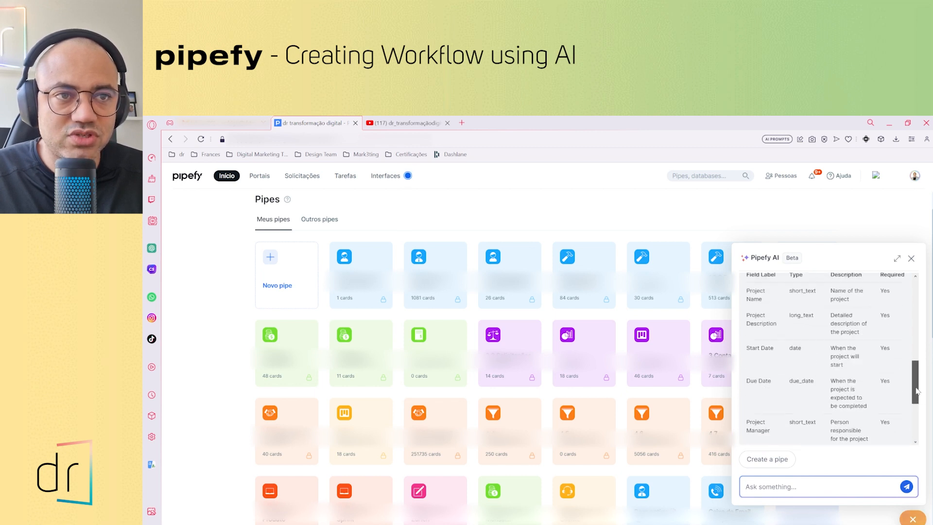
{"action": "mouse_move", "coordinate": [916, 391]}
{"action": "left_mouse_down"}
{"action": "mouse_move", "coordinate": [916, 369]}
{"action": "mouse_move", "coordinate": [916, 380]}
{"action": "left_mouse_up"}
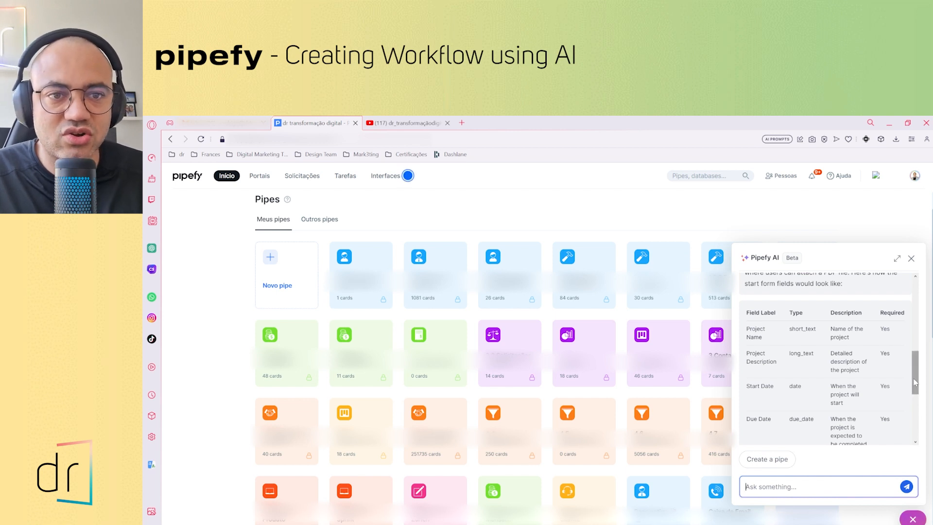
{"action": "left_click_drag", "start_coordinate": [912, 381], "coordinate": [911, 412]}
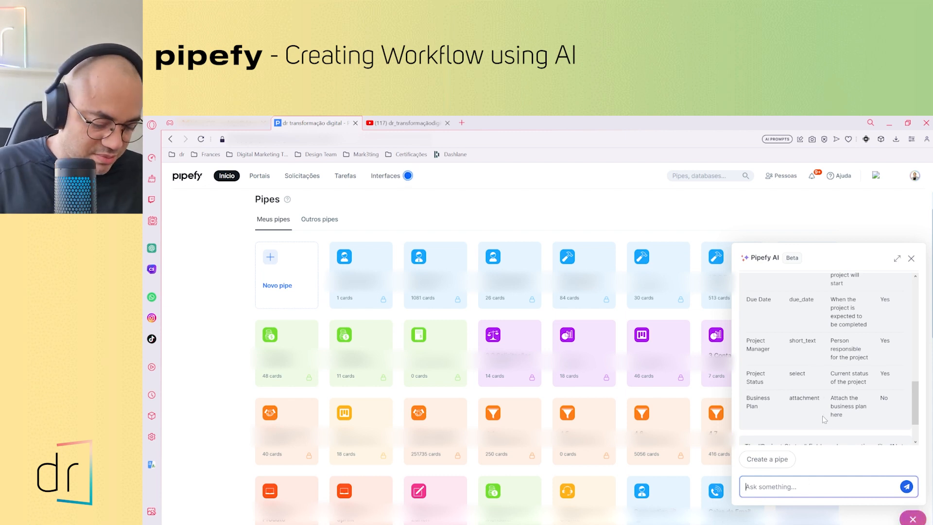
{"action": "type", "text": "I need"}
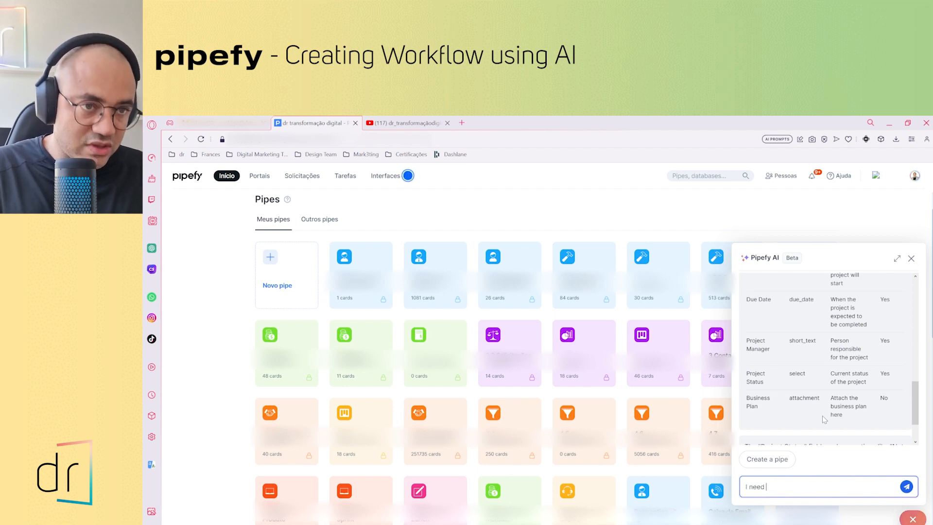
{"action": "type", "text": " Project Status "}
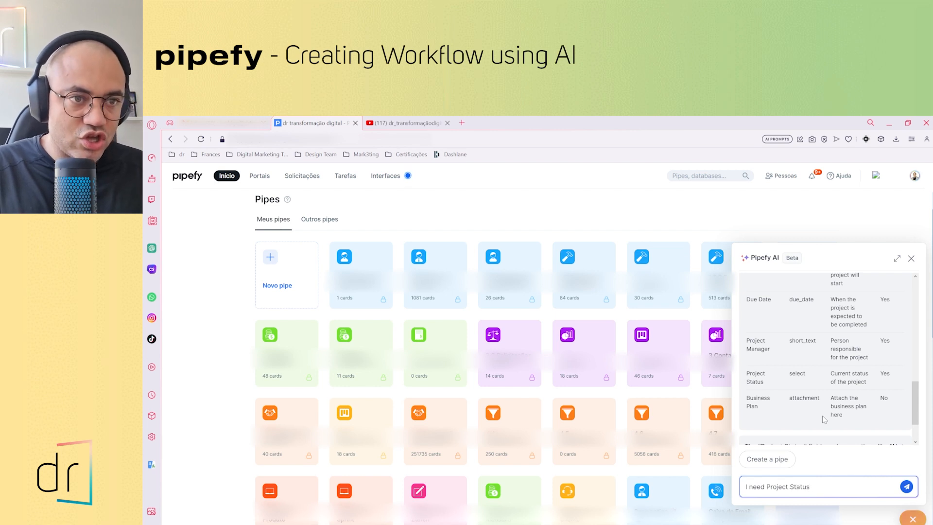
{"action": "type", "text": "not a"}
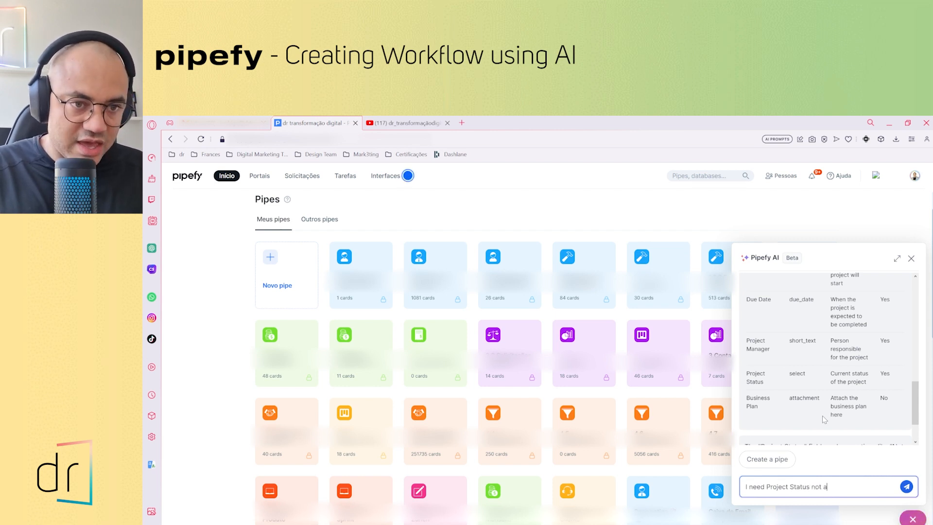
{"action": "type", "text": "s a requ"}
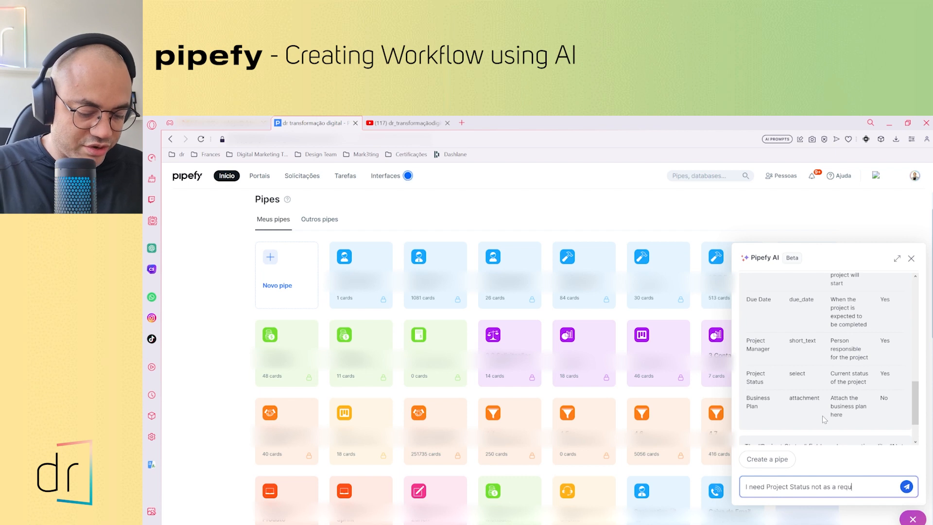
{"action": "type", "text": "ired field"}
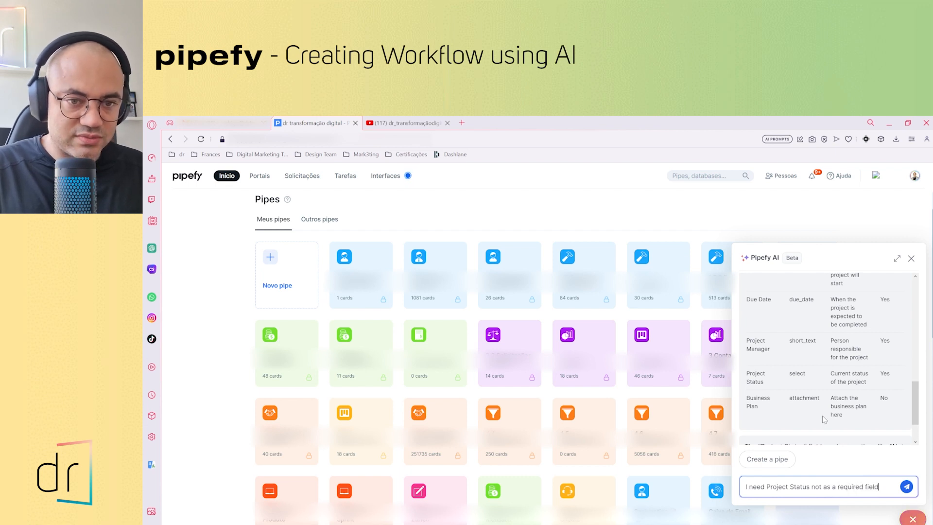
{"action": "type", "text": ". Can yo"}
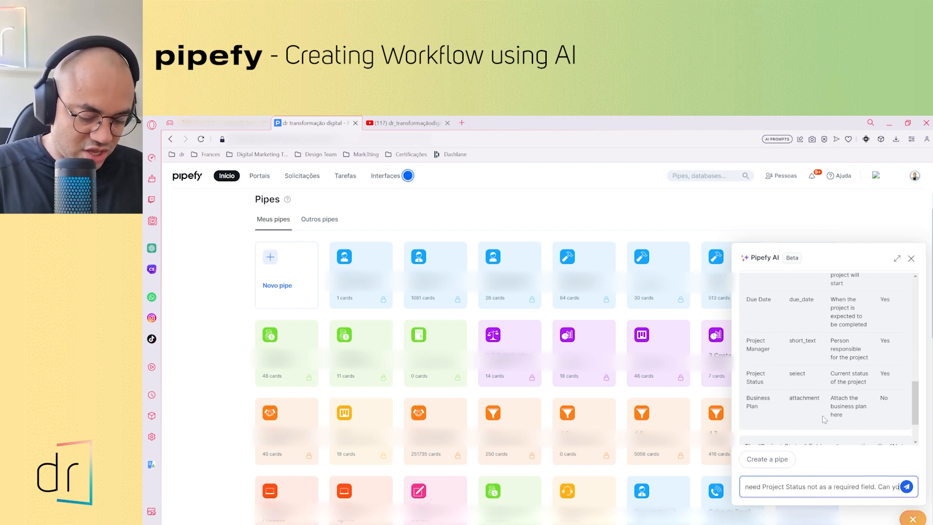
{"action": "type", "text": "u change that?"}
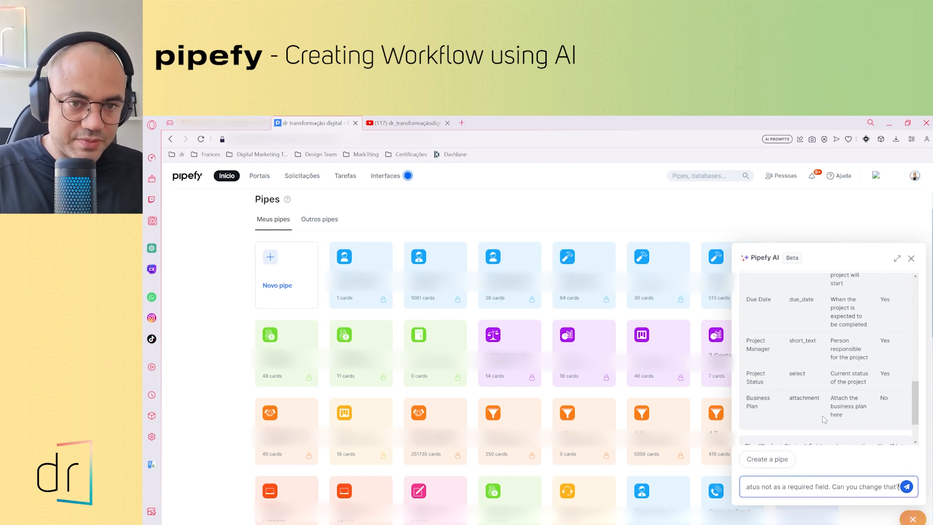
{"action": "key", "text": "Return"}
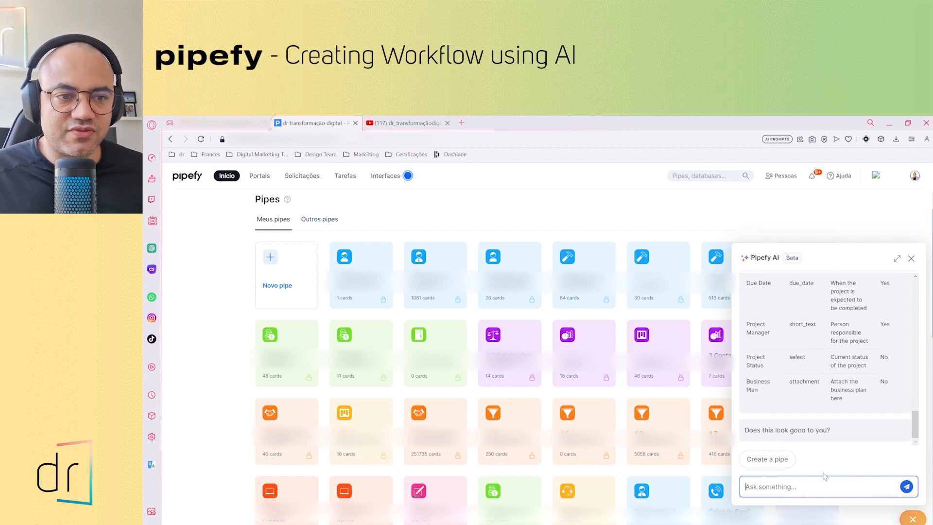
Approve the revised start form fields by replying "yeah" to the assistant
{"action": "type", "text": "yeah"}
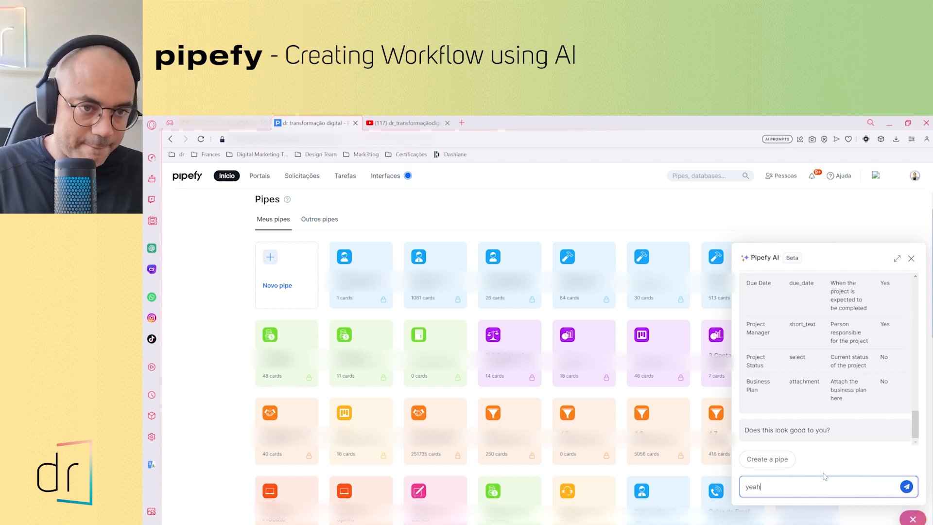
{"action": "key", "text": "Return"}
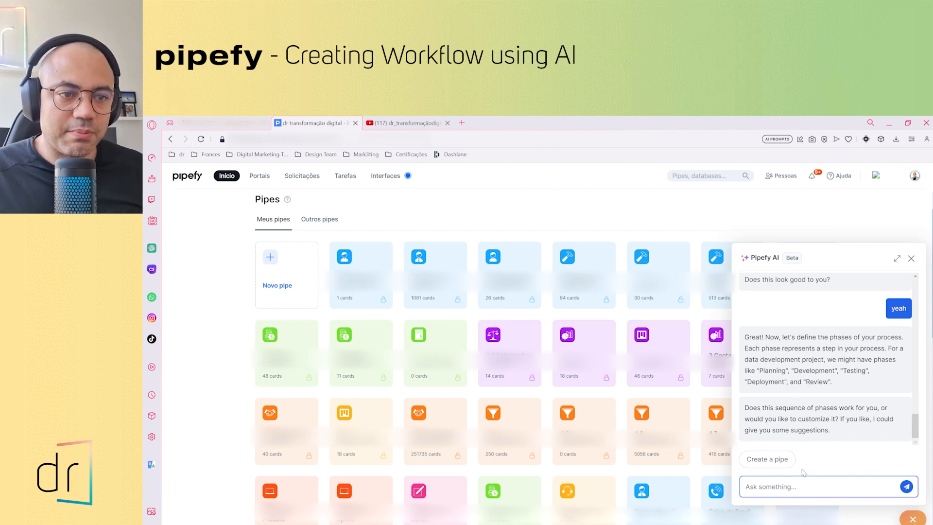
Request an extra phase by sending "But also, I want to a final phase called results measurement. Can you do that?"
{"action": "type", "text": "But al"}
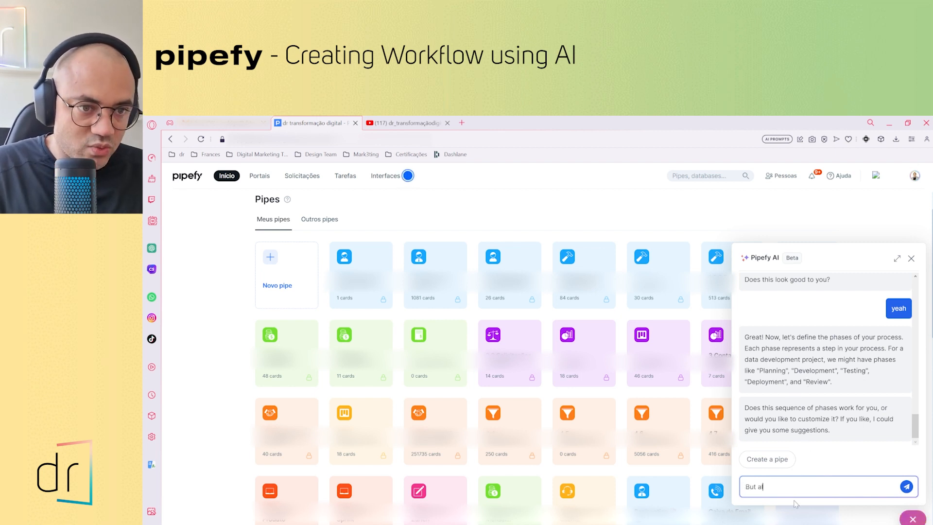
{"action": "type", "text": "so, "}
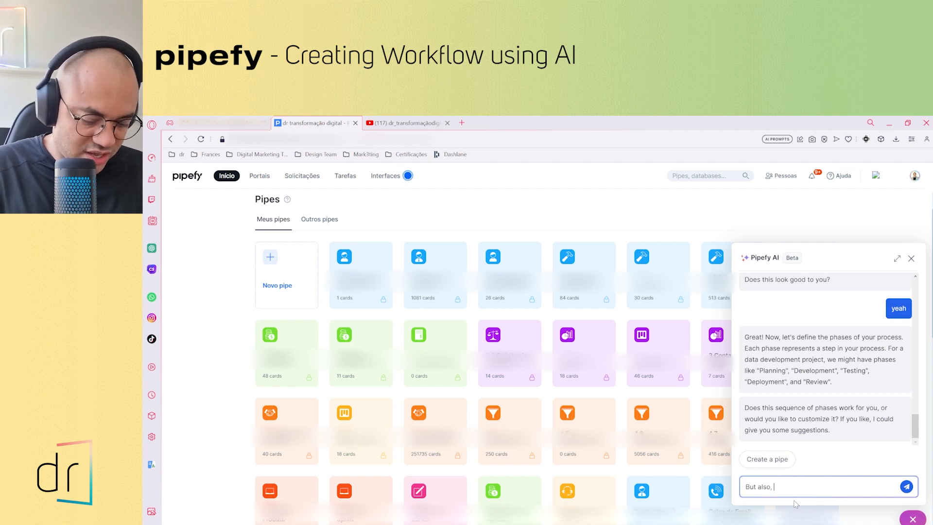
{"action": "type", "text": "I want to"}
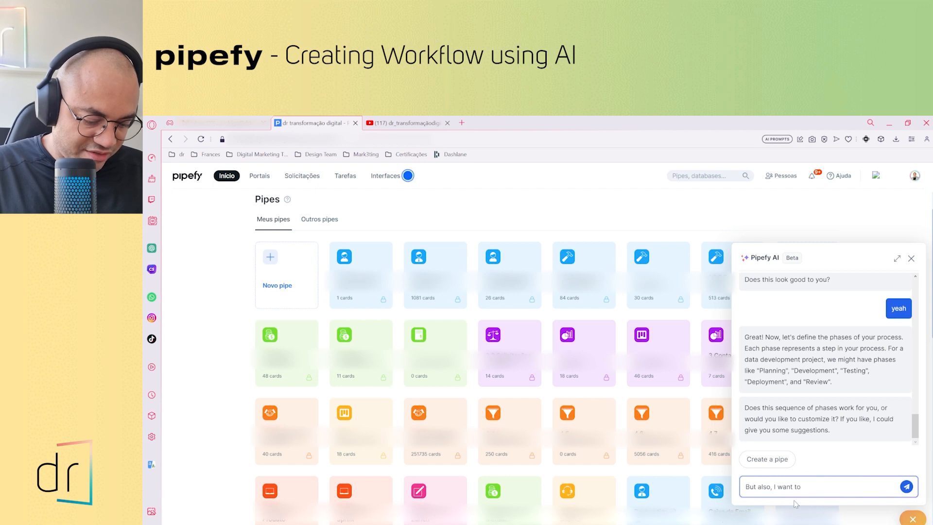
{"action": "type", "text": " a final "}
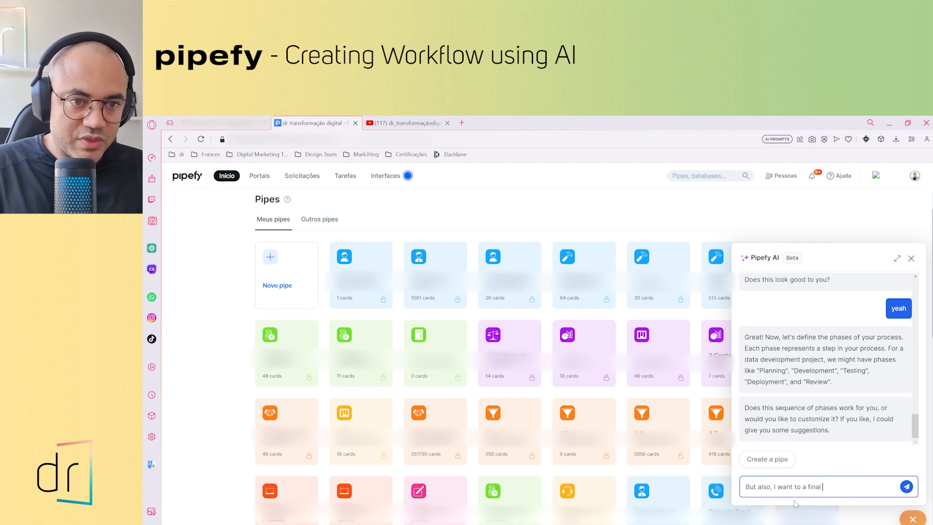
{"action": "type", "text": "ph"}
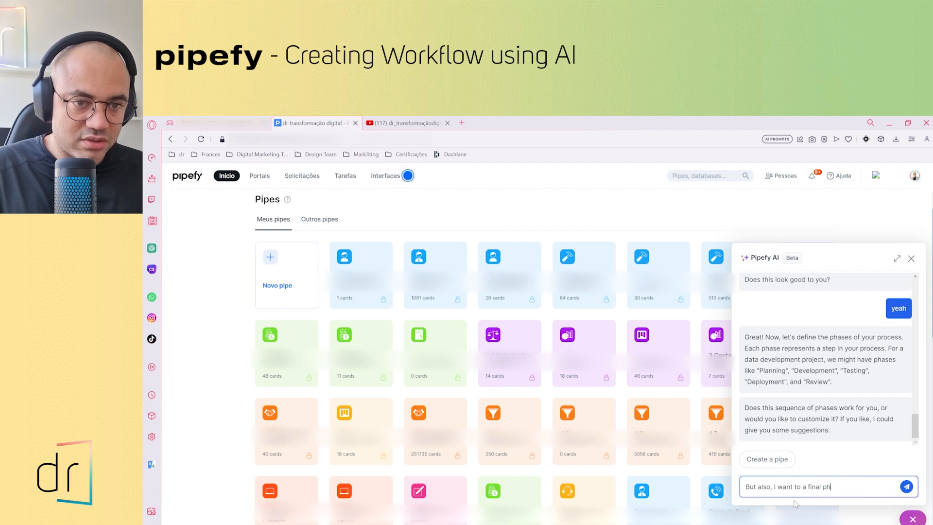
{"action": "type", "text": "se cacalled results"}
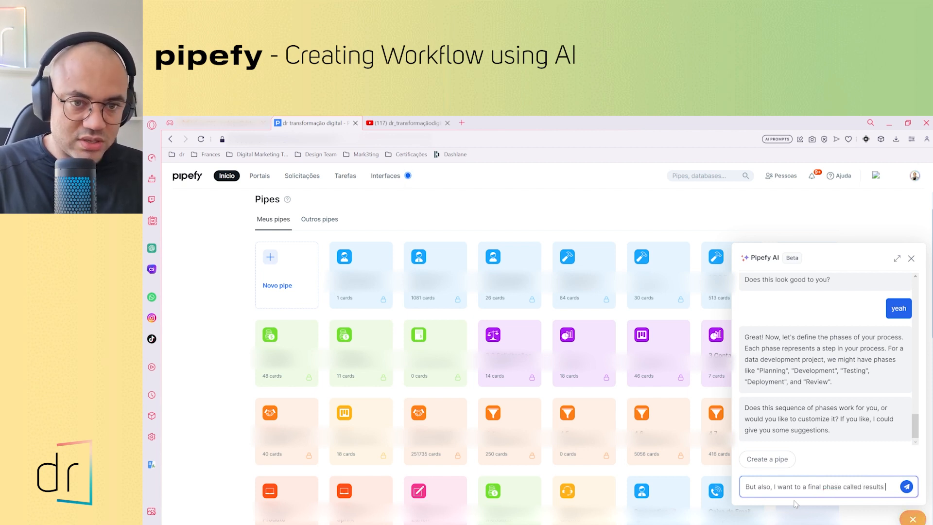
{"action": "type", "text": " me"}
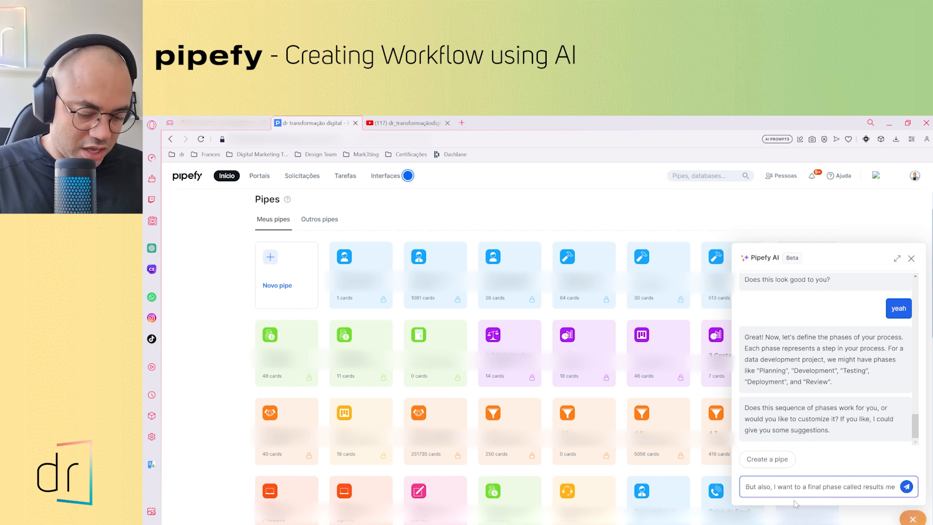
{"action": "type", "text": "asurement"}
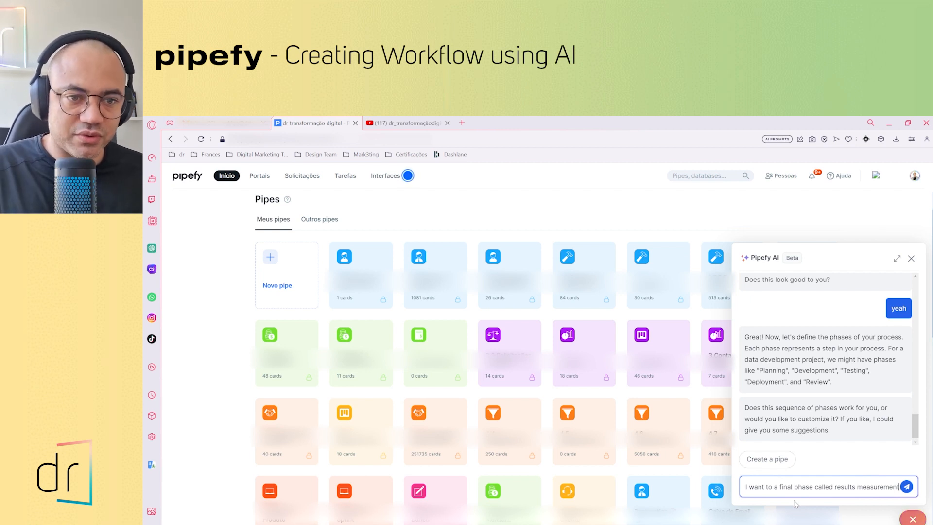
{"action": "type", "text": ". Ca"}
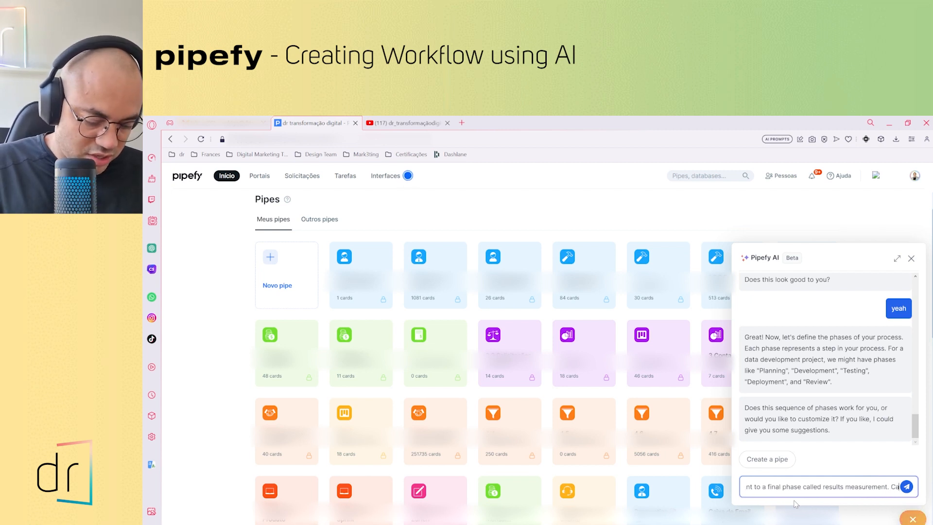
{"action": "type", "text": "n you do that?"}
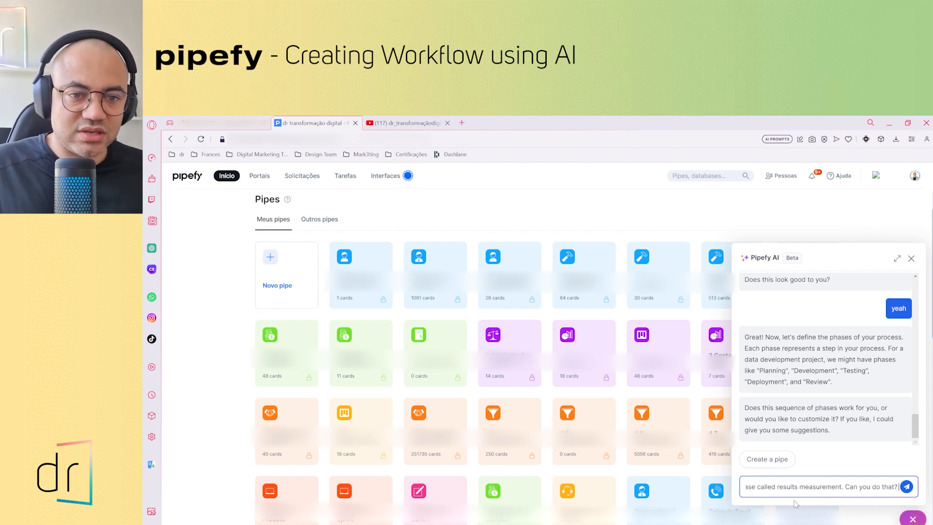
{"action": "left_click", "coordinate": [906, 487]}
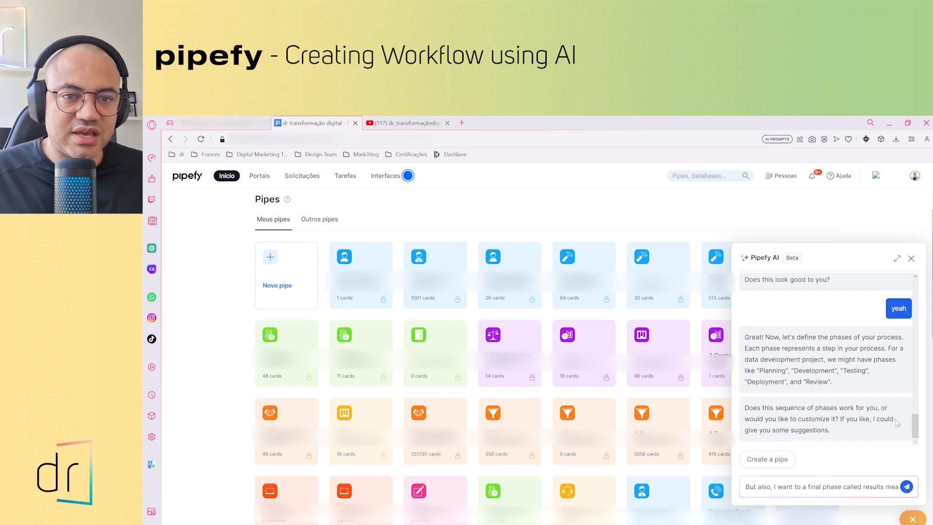
{"action": "left_click", "coordinate": [907, 487]}
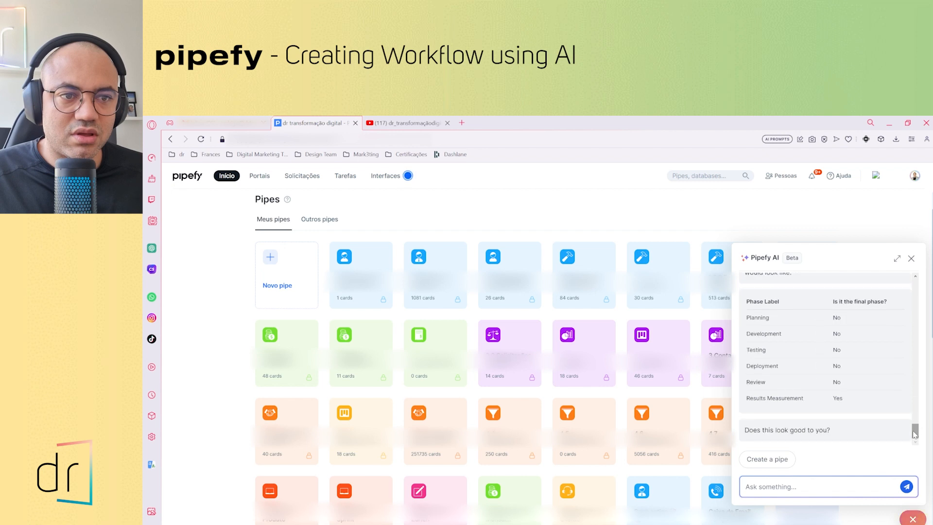
Review the assistant's proposed phase tables and approve the phases by replying "Absolutelly"
{"action": "left_click_drag", "start_coordinate": [912, 428], "coordinate": [900, 379]}
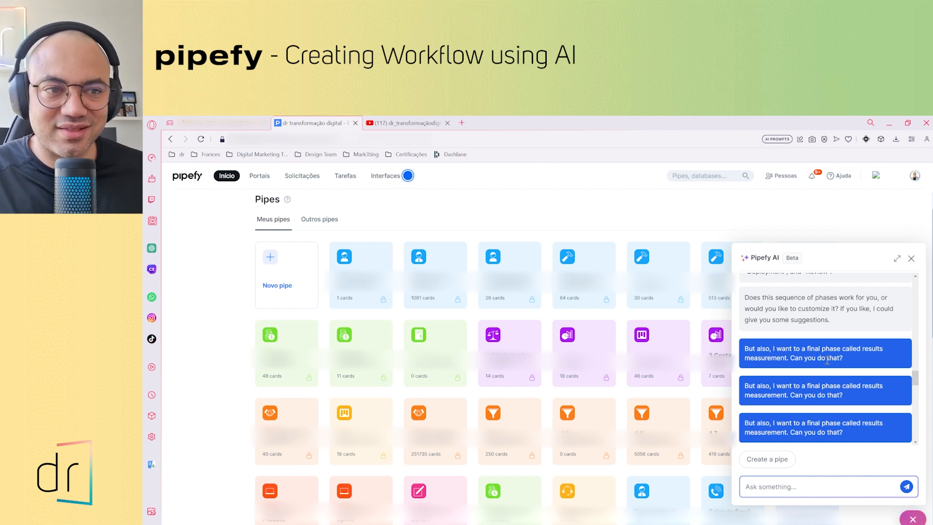
{"action": "scroll", "coordinate": [914, 387], "scroll_direction": "down", "scroll_amount": 1}
{"action": "scroll", "coordinate": [883, 384], "scroll_direction": "up", "scroll_amount": 2}
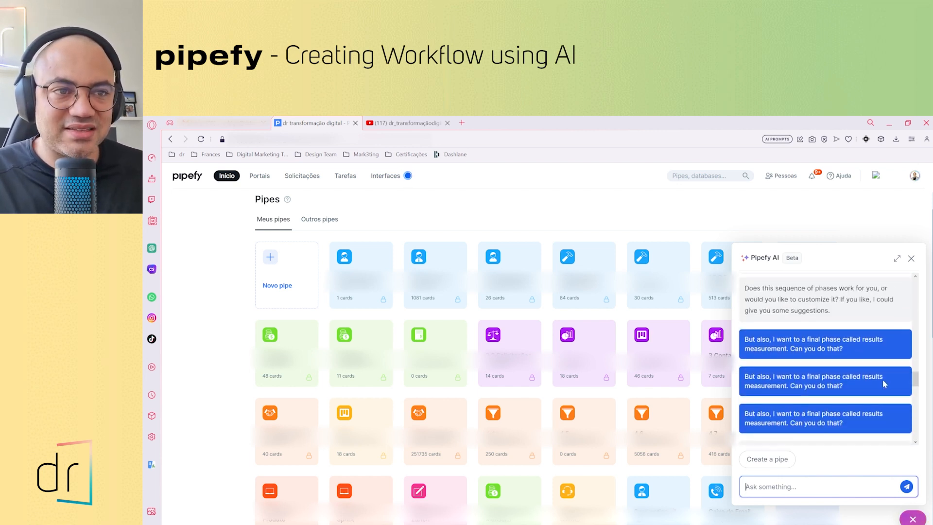
{"action": "scroll", "coordinate": [912, 408], "scroll_direction": "down", "scroll_amount": 5}
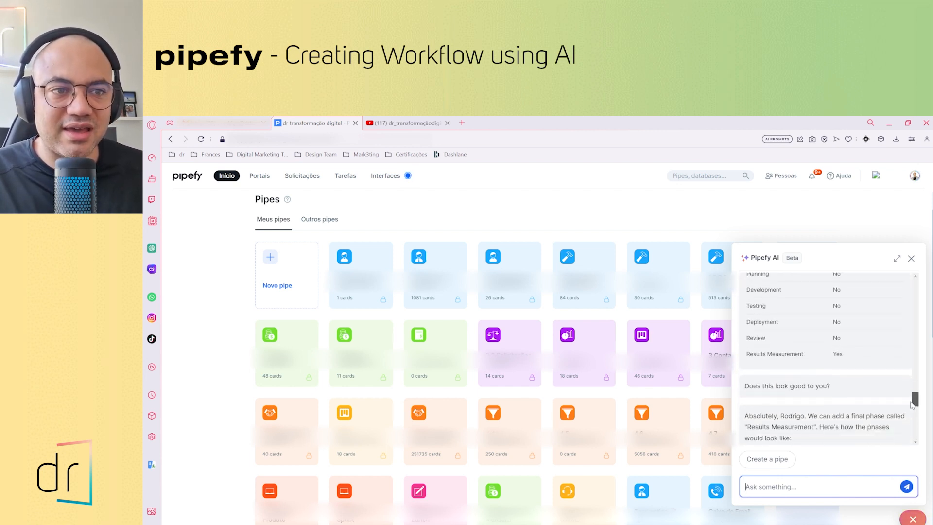
{"action": "scroll", "coordinate": [913, 408], "scroll_direction": "down", "scroll_amount": 3}
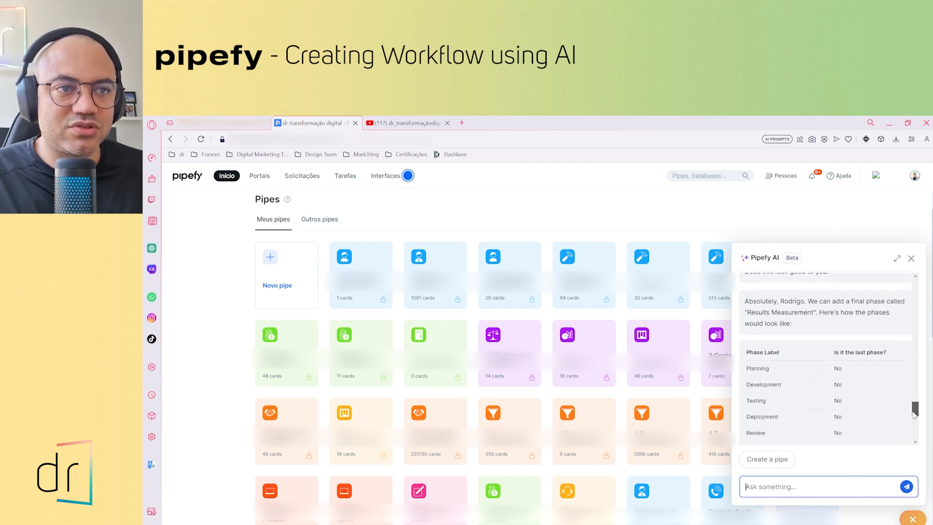
{"action": "left_click_drag", "start_coordinate": [913, 414], "coordinate": [915, 433]}
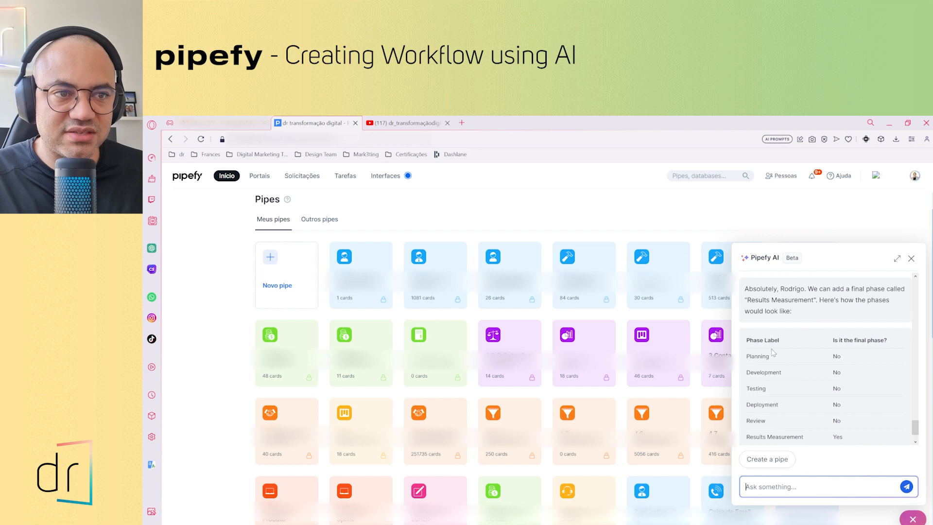
{"action": "scroll", "coordinate": [772, 351], "scroll_direction": "down", "scroll_amount": 1}
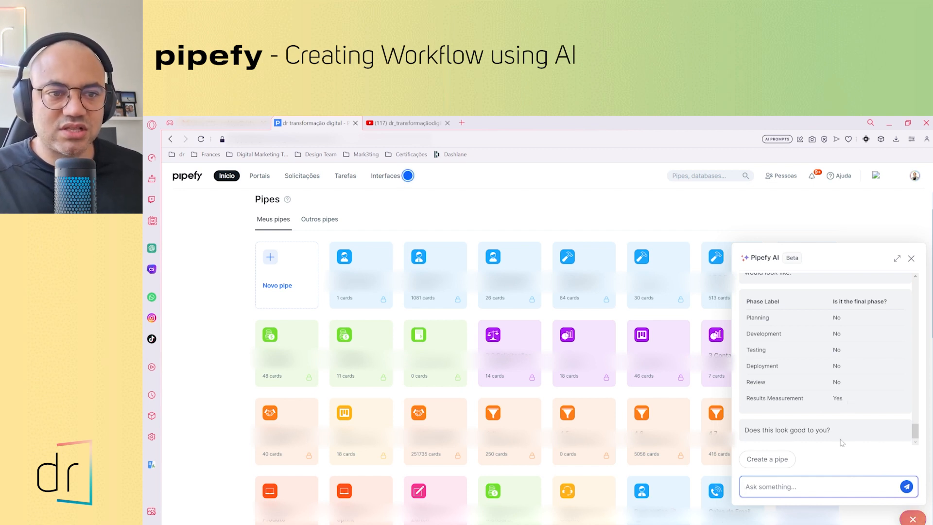
{"action": "type", "text": "Ab"}
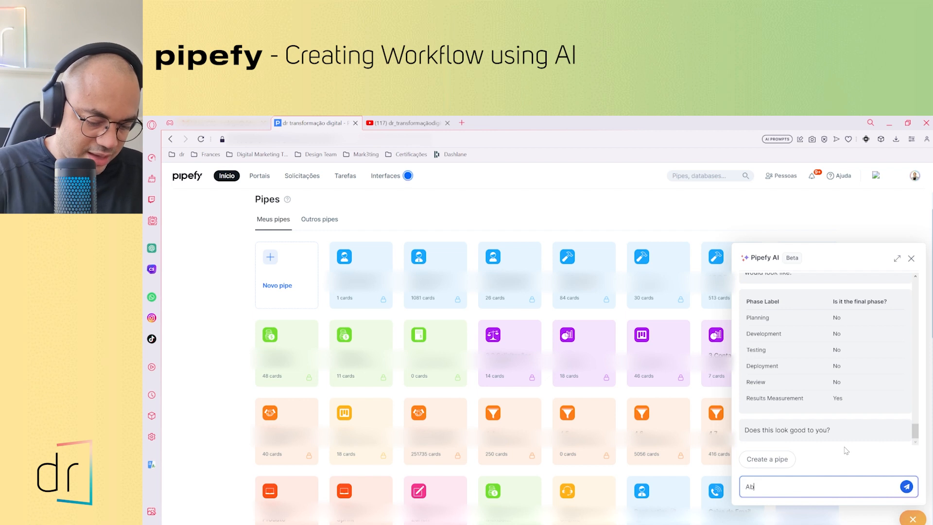
{"action": "type", "text": "solutelly"}
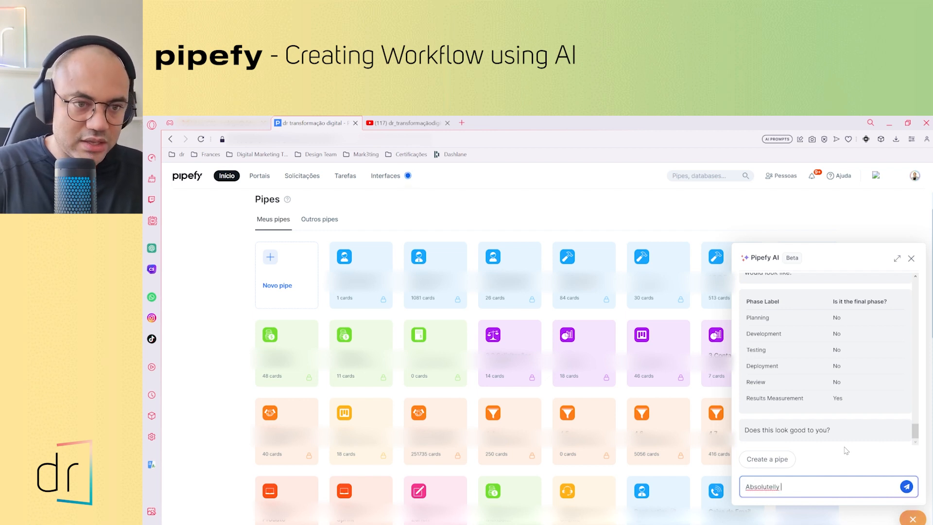
{"action": "key", "text": "Return"}
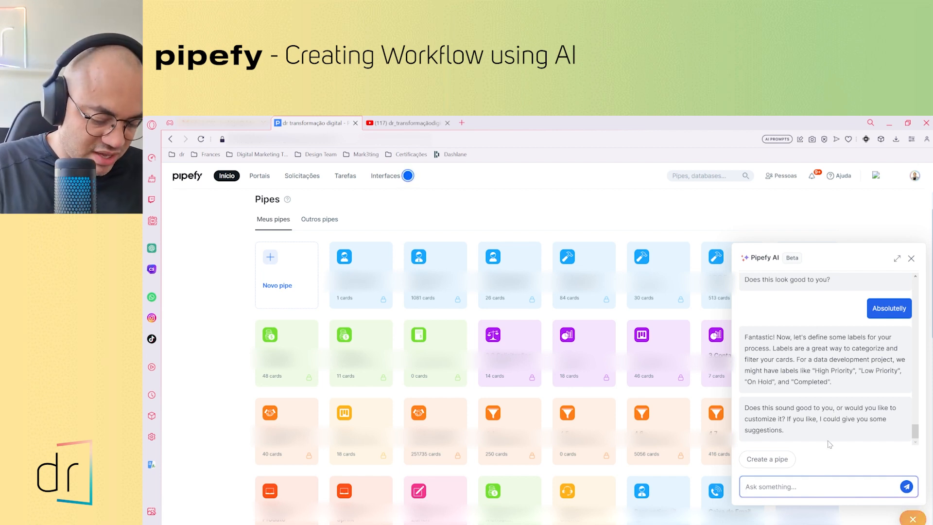
Send the reply "I dont want to use labels. However I need to create a field on final stage called responsible for results measurement"
{"action": "type", "text": "I dont want to use labels."}
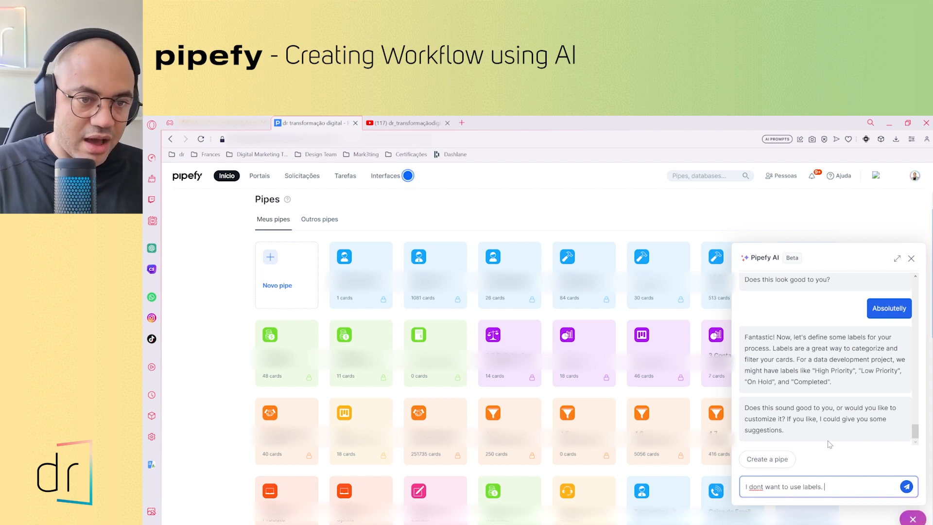
{"action": "type", "text": " However I need to"}
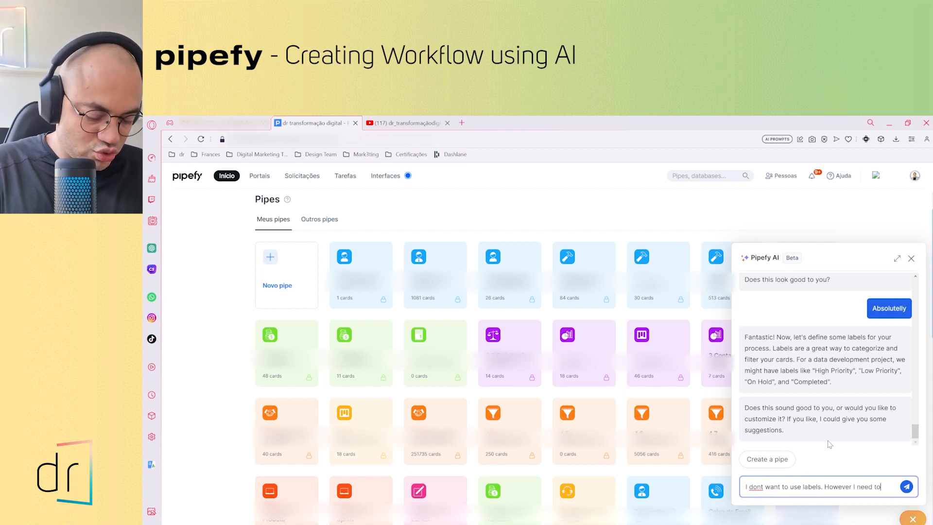
{"action": "type", "text": " create a"}
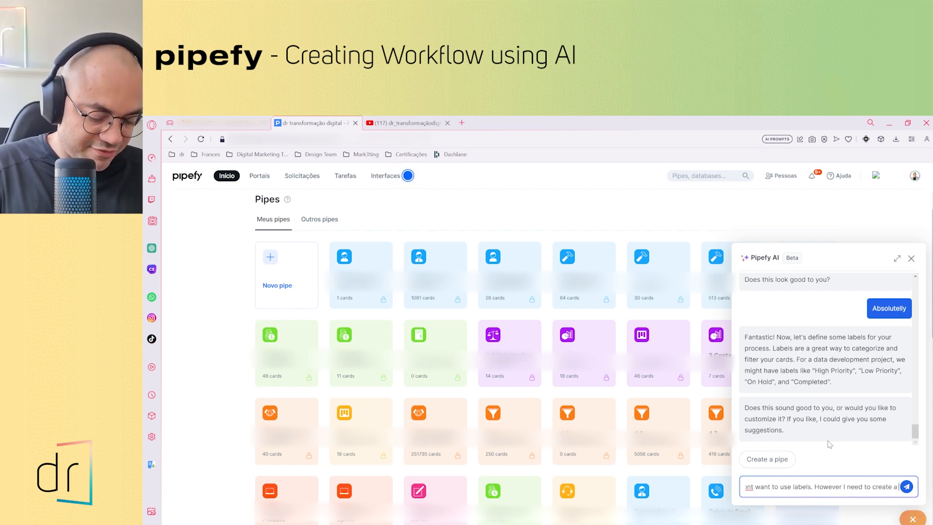
{"action": "type", "text": " field on"}
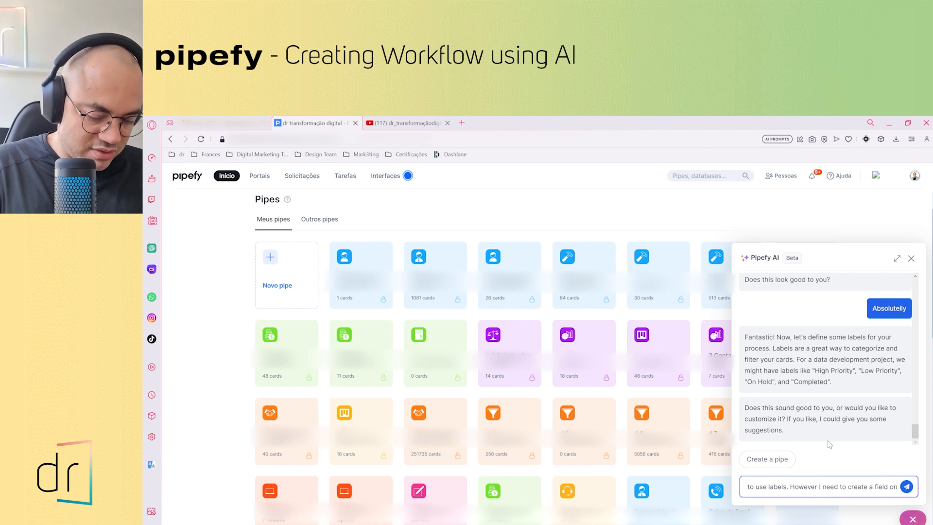
{"action": "type", "text": " final"}
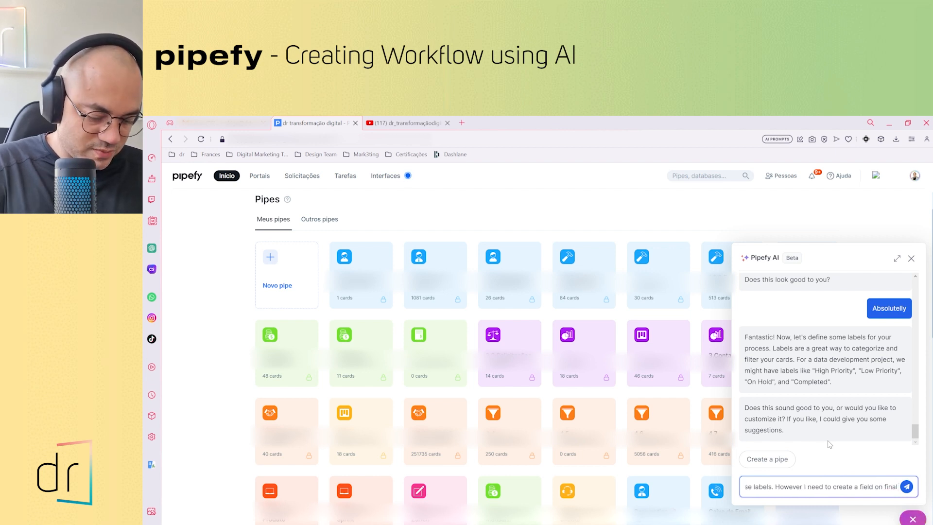
{"action": "type", "text": " stage called"}
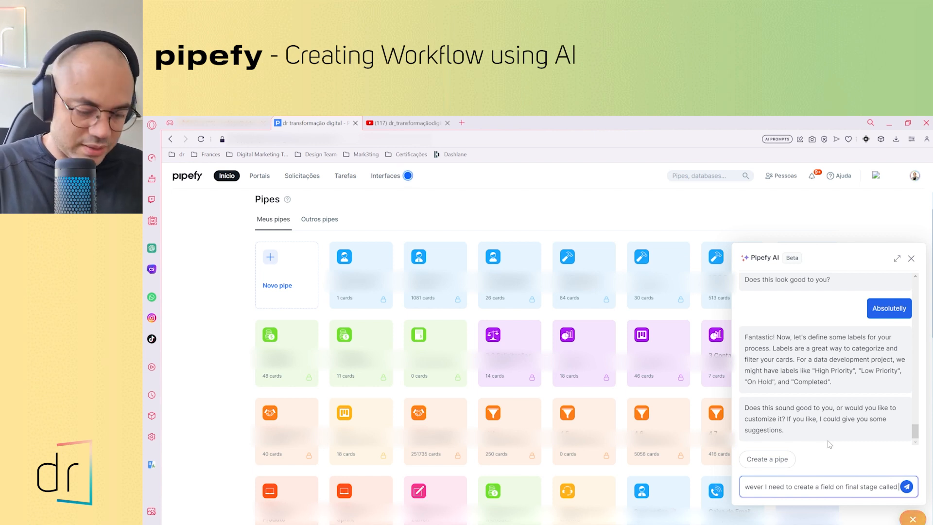
{"action": "type", "text": " responsible"}
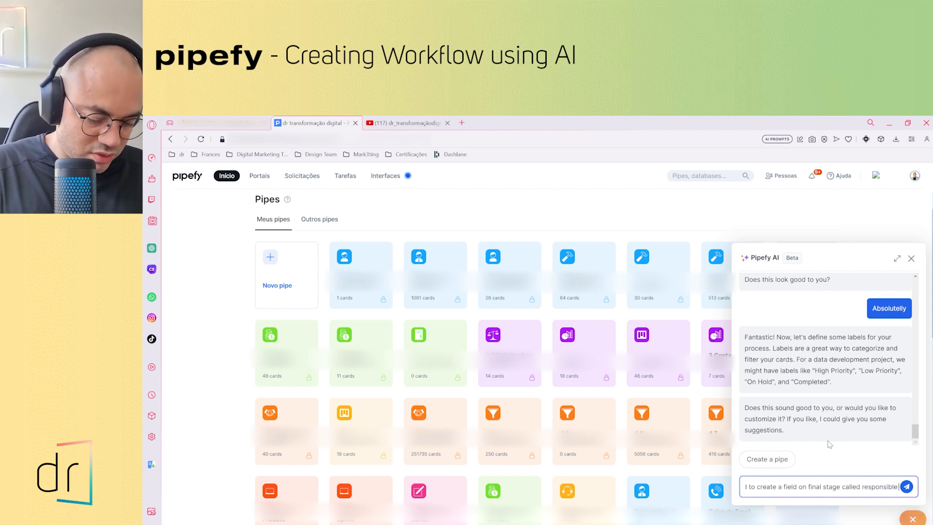
{"action": "type", "text": " for results"}
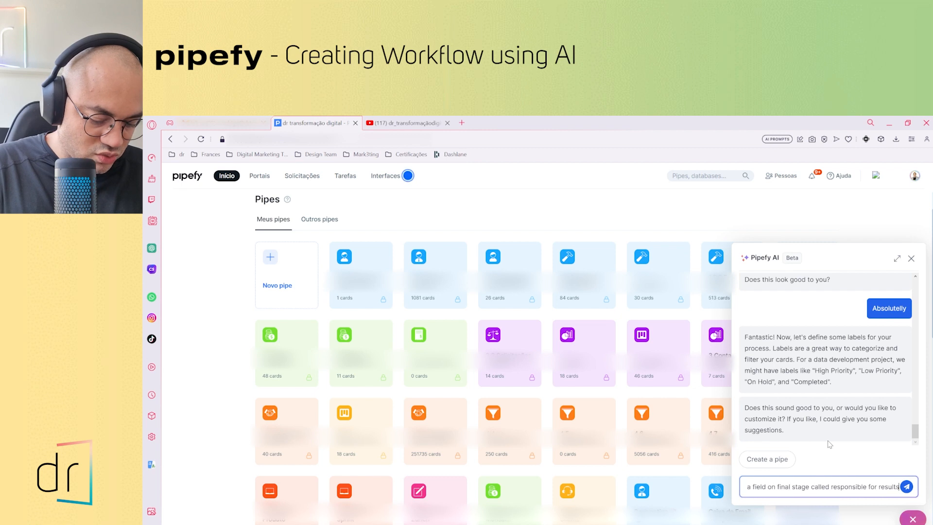
{"action": "type", "text": " measurement"}
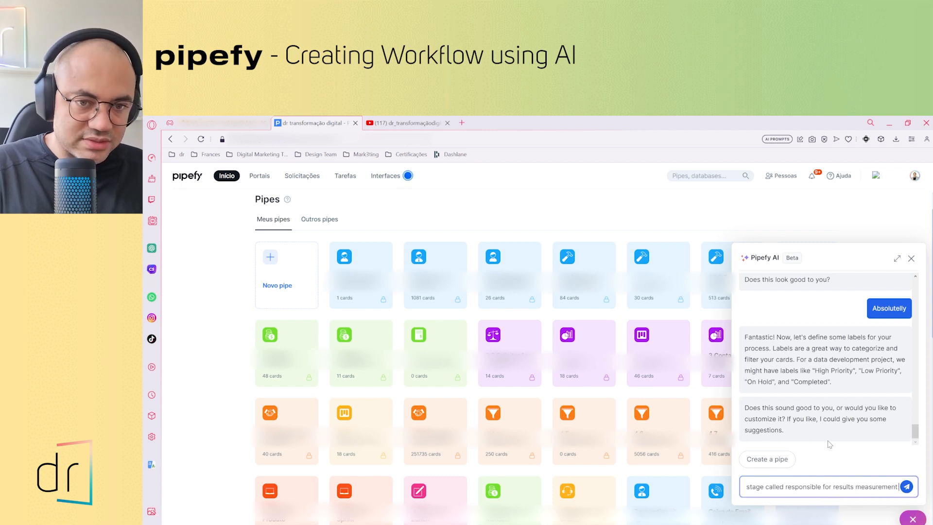
{"action": "key", "text": "Return"}
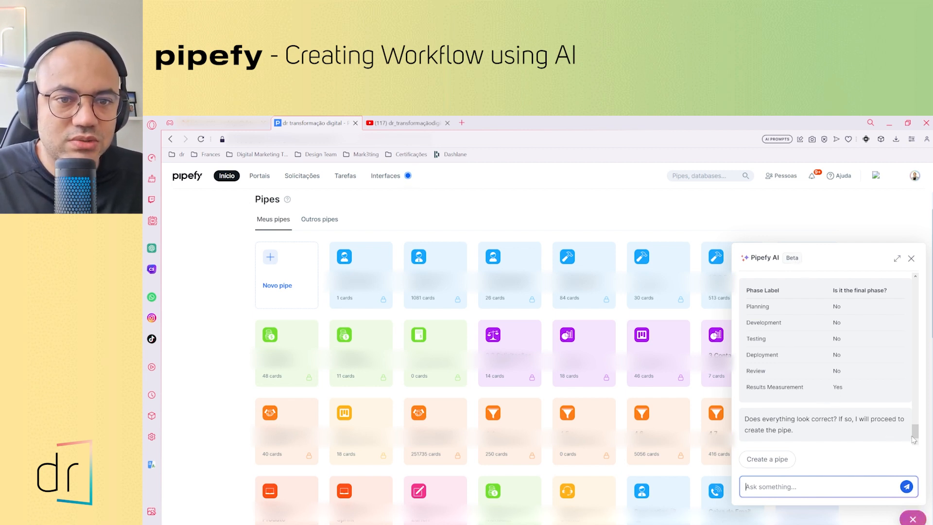
Review the assistant's pipe summary, including the process information, start form fields and phases
{"action": "left_click_drag", "start_coordinate": [915, 434], "coordinate": [915, 410]}
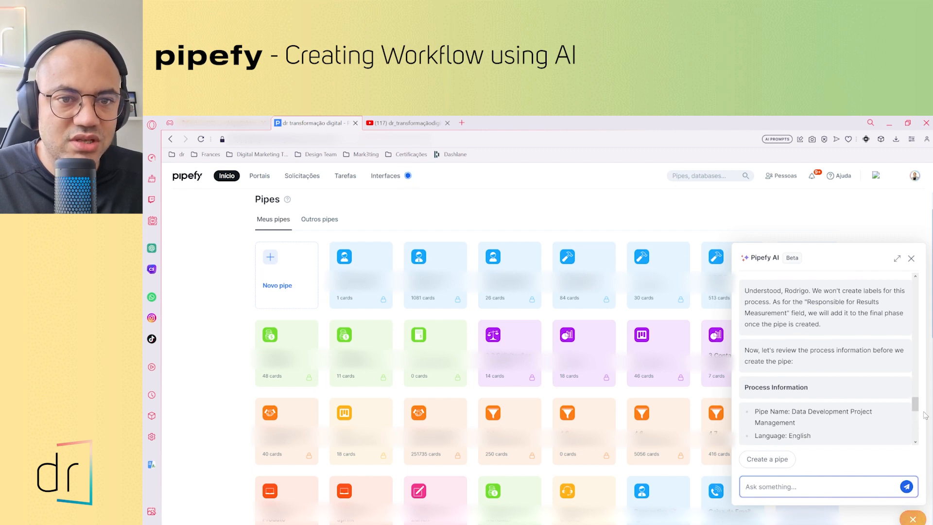
{"action": "mouse_move", "coordinate": [917, 408]}
{"action": "left_mouse_down"}
{"action": "mouse_move", "coordinate": [917, 399]}
{"action": "mouse_move", "coordinate": [917, 408]}
{"action": "left_mouse_up"}
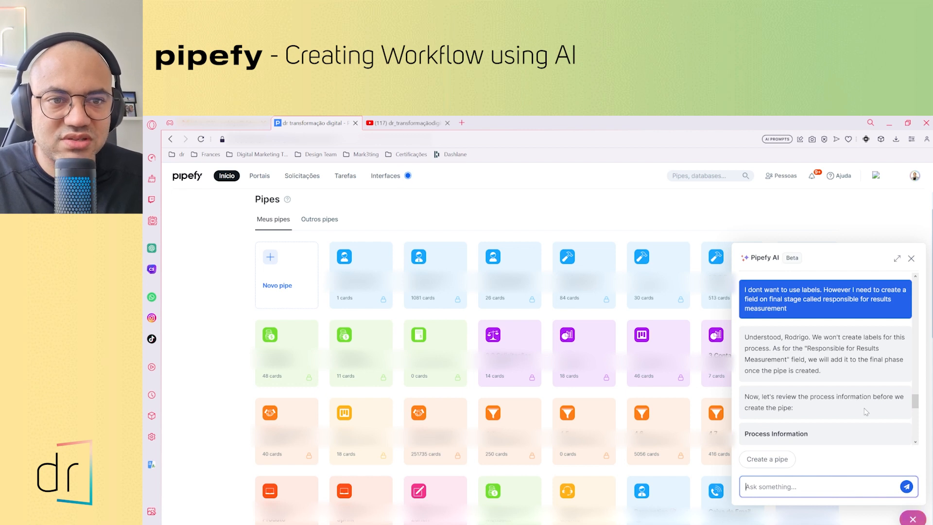
{"action": "scroll", "coordinate": [789, 415], "scroll_direction": "down", "scroll_amount": 3}
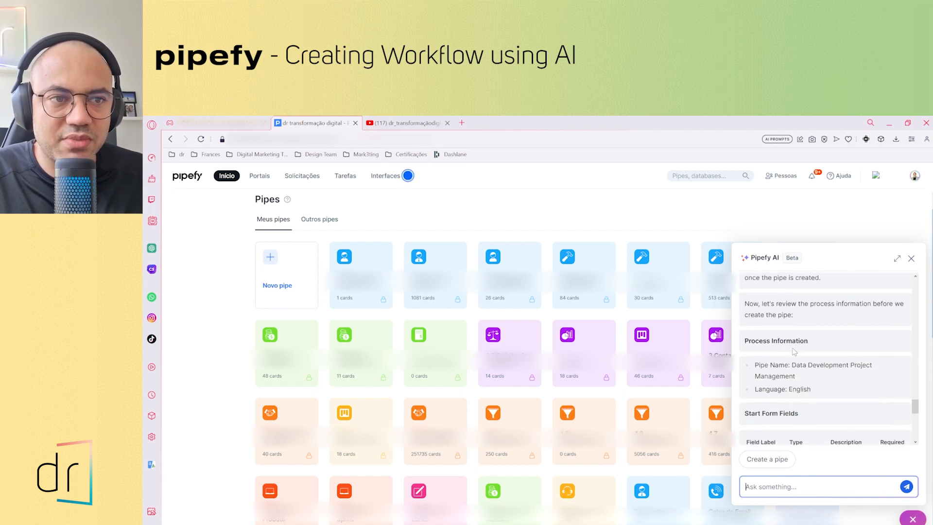
{"action": "scroll", "coordinate": [784, 380], "scroll_direction": "down", "scroll_amount": 1}
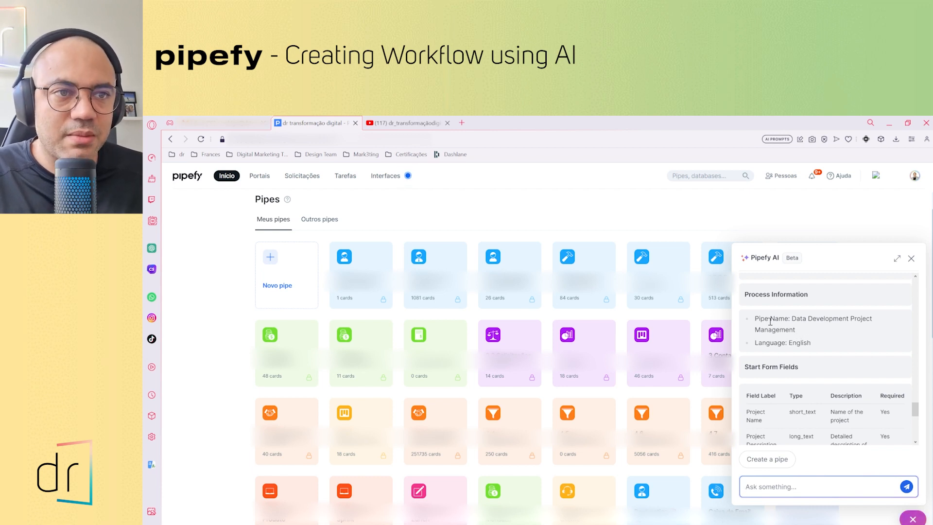
{"action": "scroll", "coordinate": [801, 345], "scroll_direction": "down", "scroll_amount": 1}
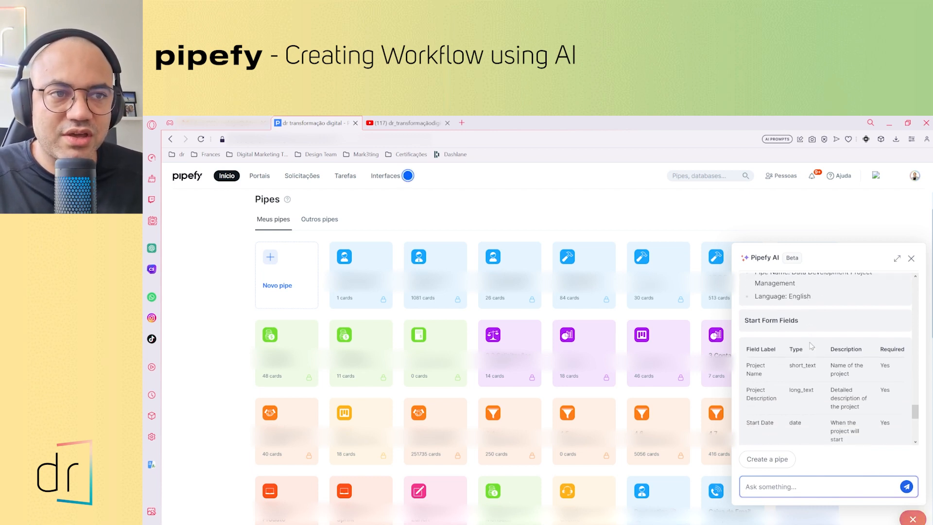
{"action": "scroll", "coordinate": [804, 345], "scroll_direction": "up", "scroll_amount": 1}
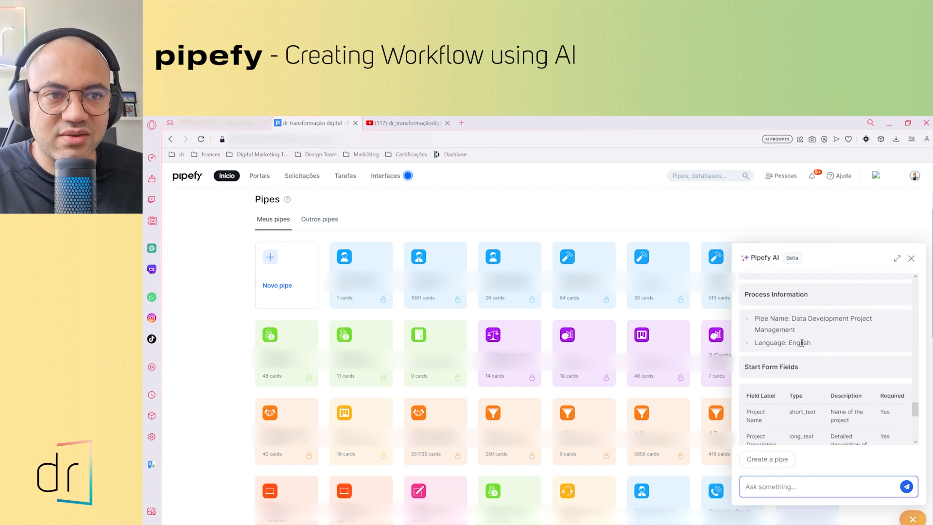
{"action": "scroll", "coordinate": [801, 344], "scroll_direction": "down", "scroll_amount": 1}
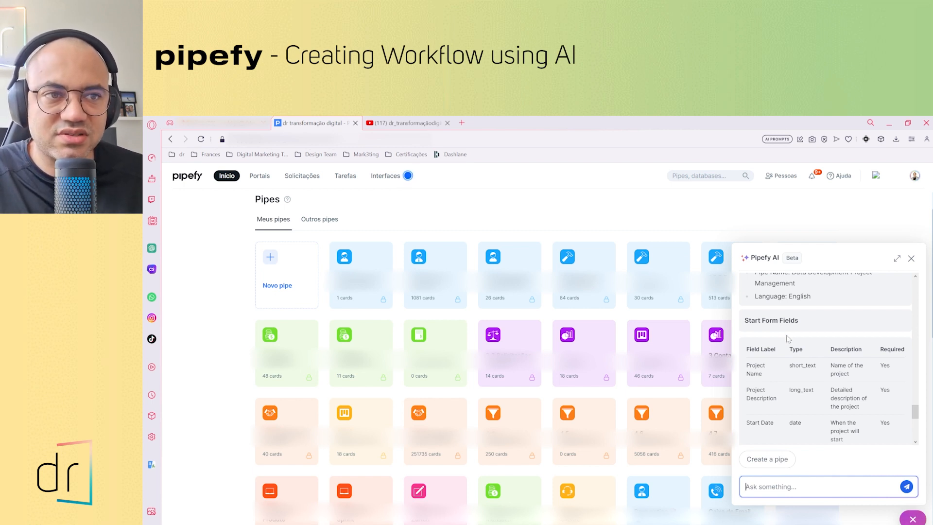
{"action": "scroll", "coordinate": [786, 334], "scroll_direction": "down", "scroll_amount": 1}
{"action": "scroll", "coordinate": [788, 373], "scroll_direction": "down", "scroll_amount": 1}
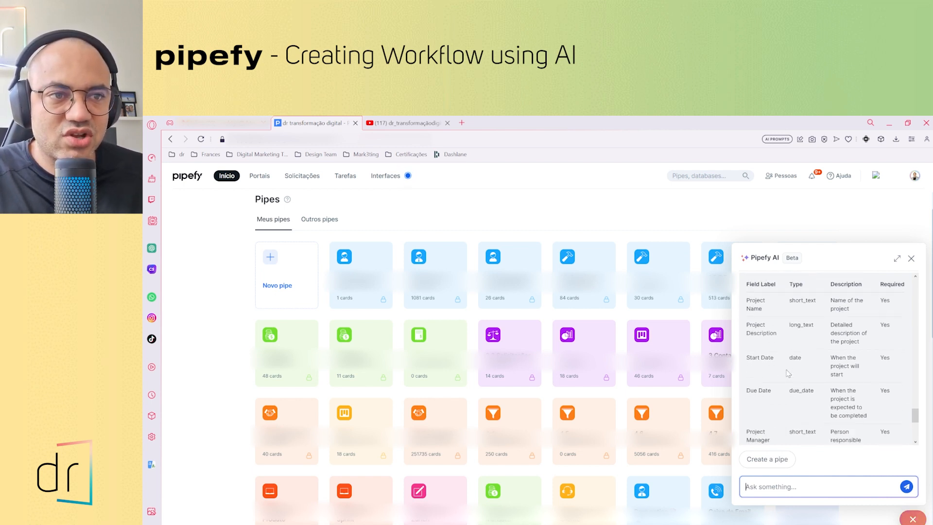
{"action": "scroll", "coordinate": [788, 373], "scroll_direction": "down", "scroll_amount": 4}
{"action": "scroll", "coordinate": [797, 381], "scroll_direction": "down", "scroll_amount": 1}
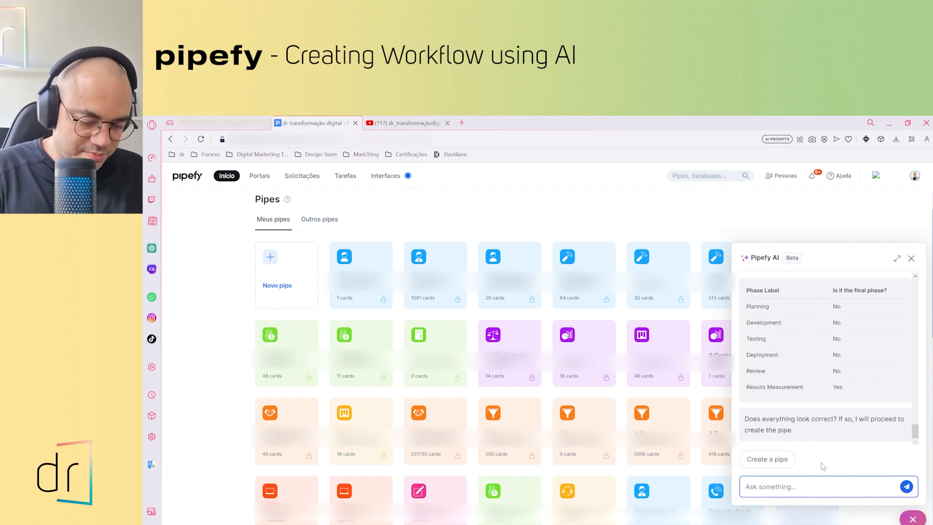
Approve the creation of the pipe by sending the assistant the reply "please go ahead"
{"action": "type", "text": "please go ahead"}
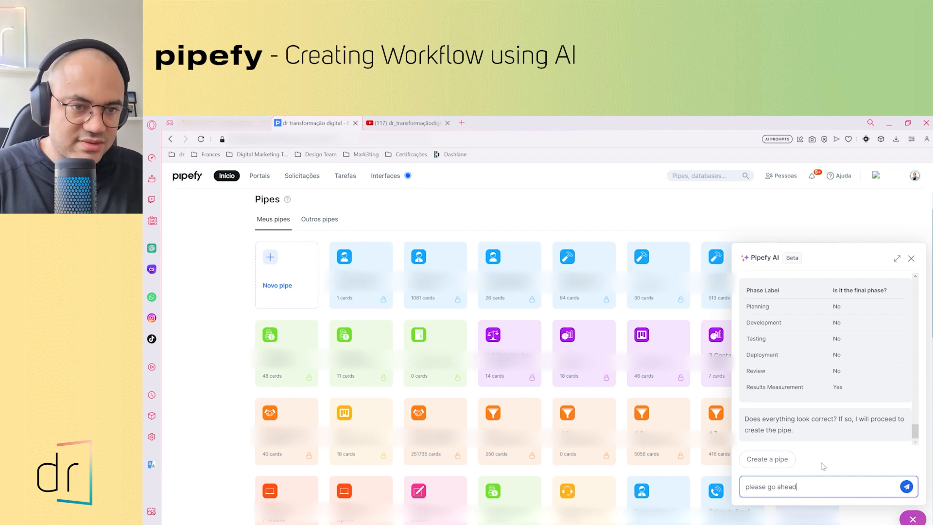
{"action": "key", "text": "Return"}
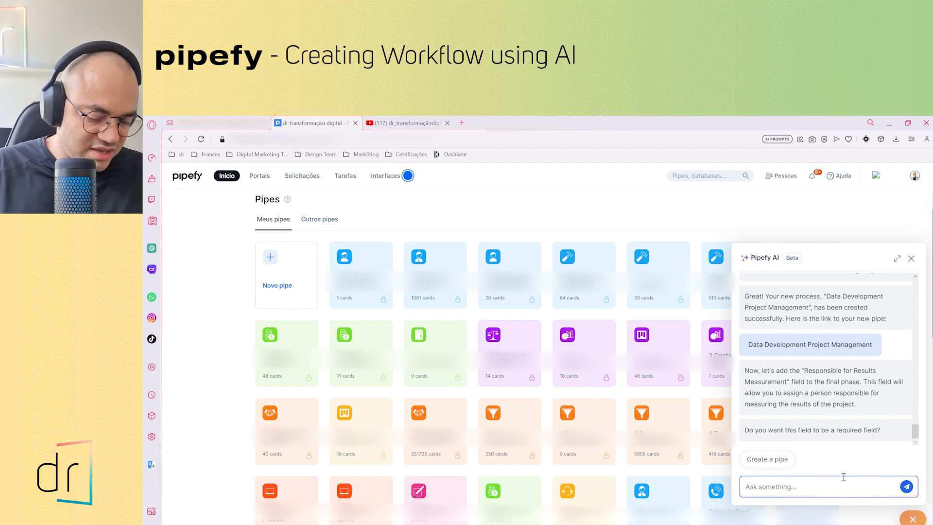
End the conversation with the assistant by sending "That's all for me.. Thanks"
{"action": "type", "text": "That"}
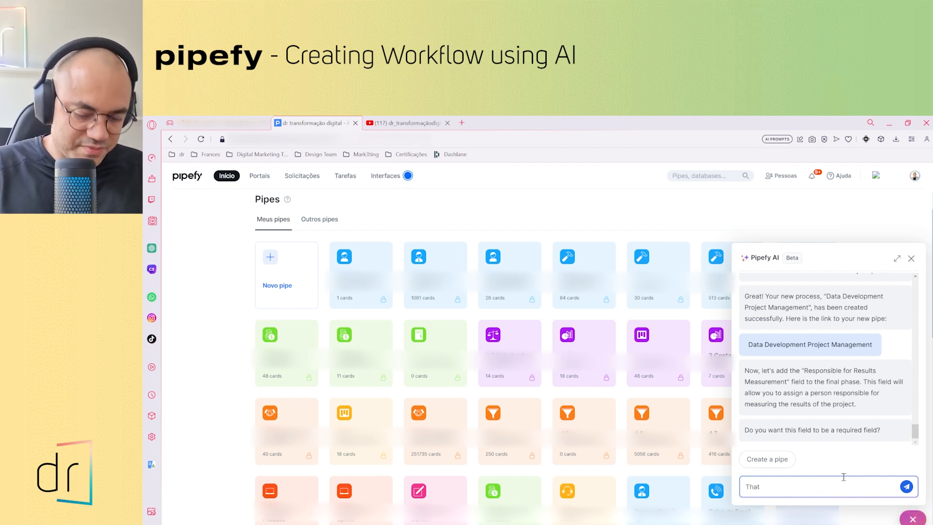
{"action": "type", "text": "'s all for me"}
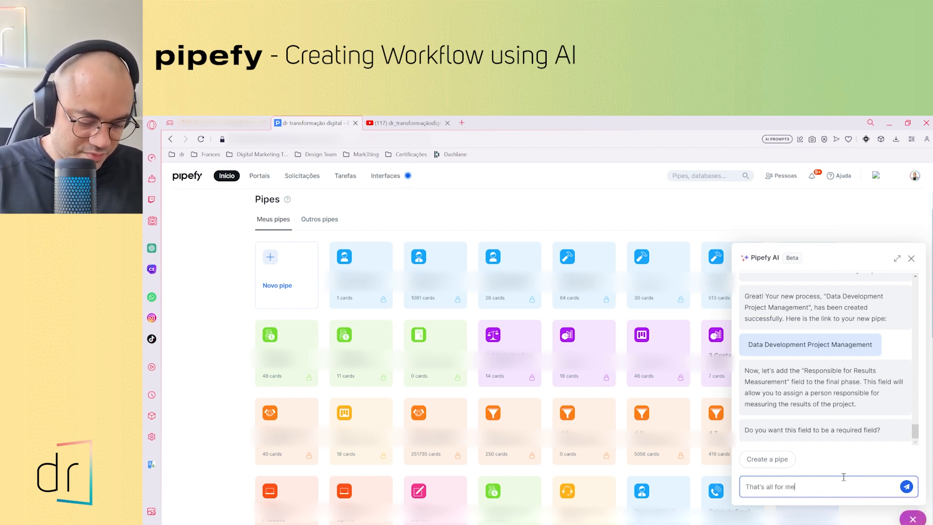
{"action": "type", "text": ".. Thanks"}
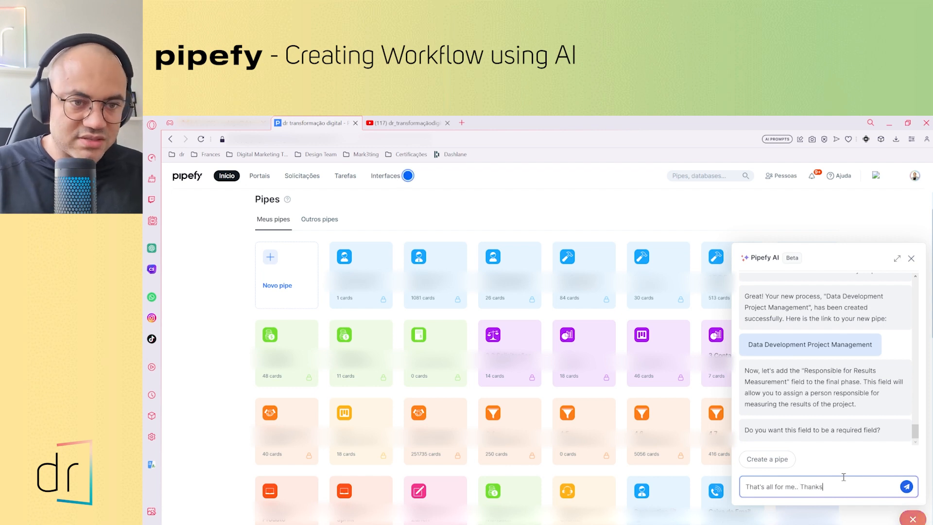
{"action": "left_click", "coordinate": [906, 487]}
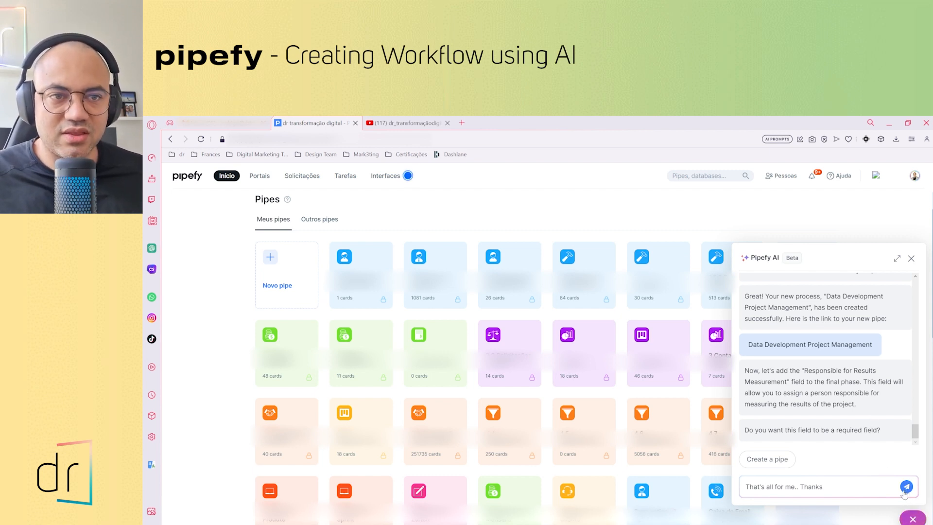
{"action": "key", "text": "Return"}
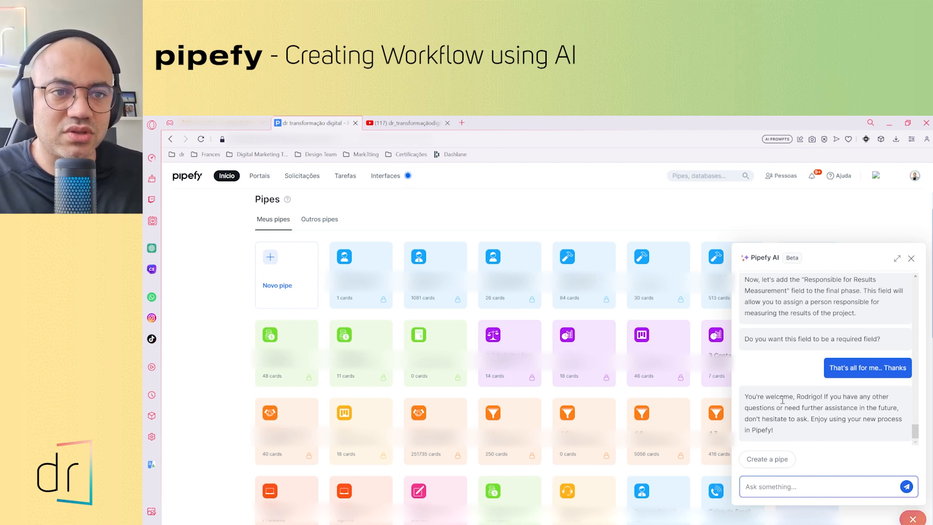
Open the newly created Data Development Project Management pipe from the link in the assistant's reply
{"action": "scroll", "coordinate": [814, 392], "scroll_direction": "up", "scroll_amount": 5}
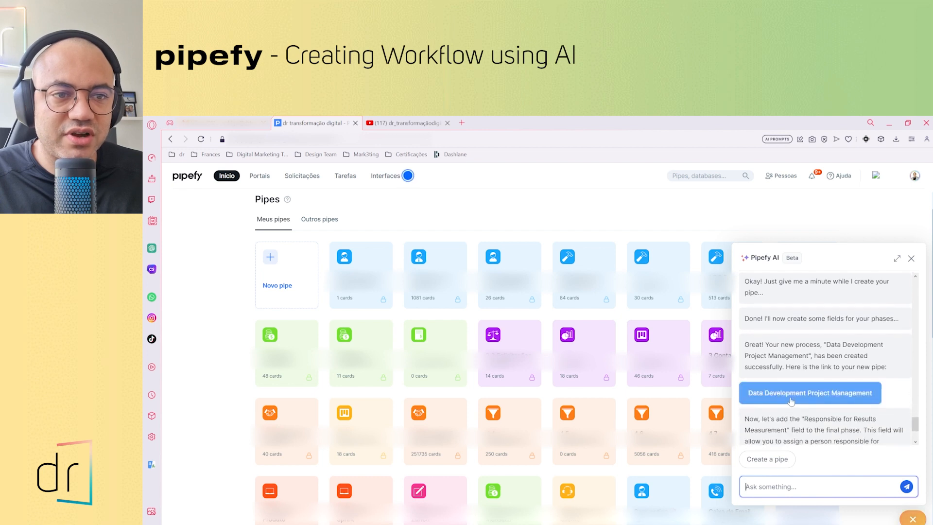
{"action": "left_click", "coordinate": [798, 396]}
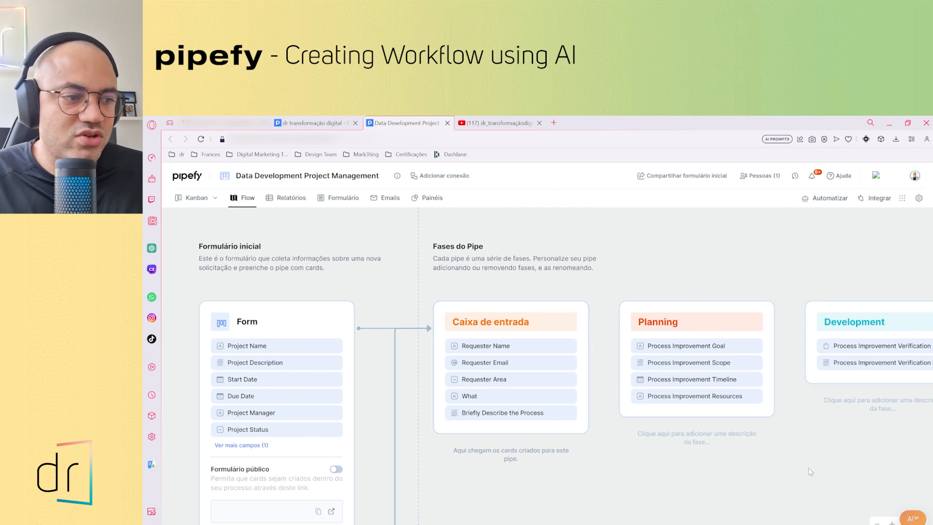
Examine the pipe's start form and phases in the flow view, check its Kanban board, and return to the flow
{"action": "scroll", "coordinate": [818, 465], "scroll_direction": "right", "scroll_amount": 5}
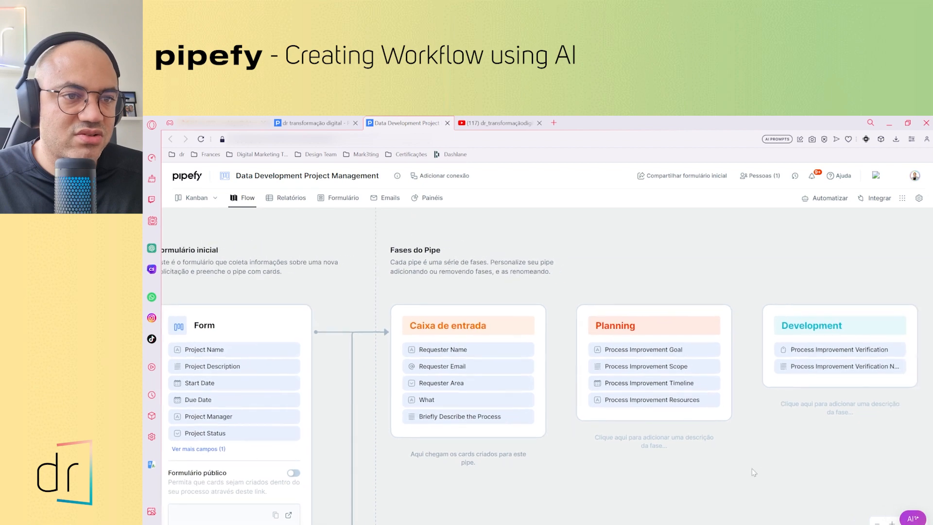
{"action": "scroll", "coordinate": [823, 470], "scroll_direction": "right", "scroll_amount": 12}
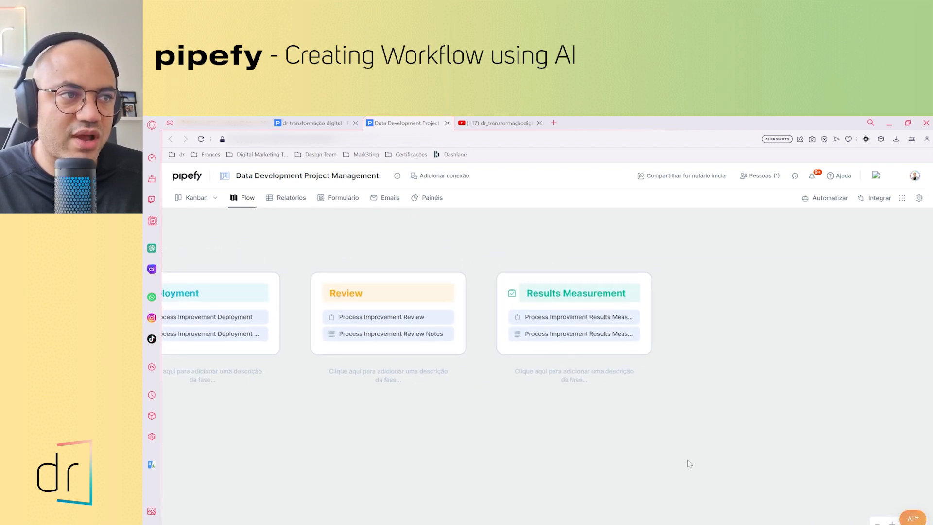
{"action": "scroll", "coordinate": [687, 459], "scroll_direction": "left", "scroll_amount": 12}
{"action": "scroll", "coordinate": [858, 424], "scroll_direction": "left", "scroll_amount": 12}
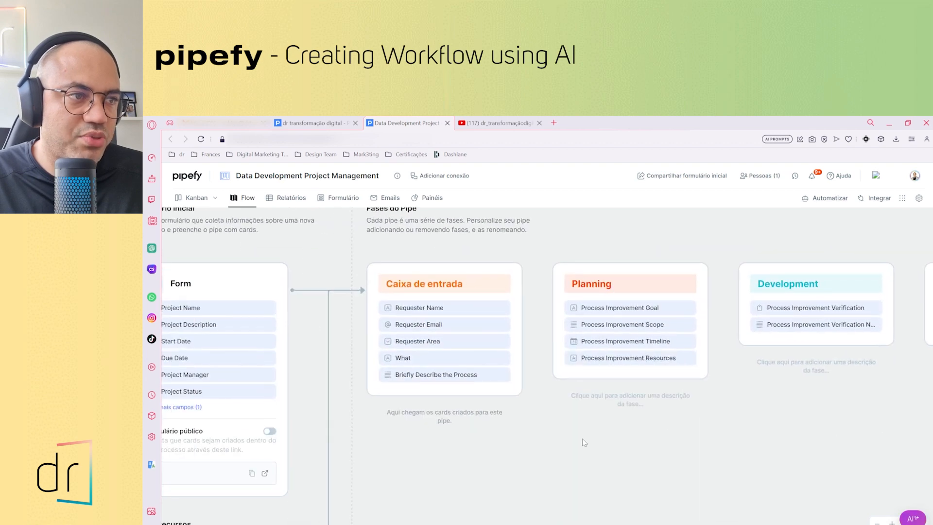
{"action": "scroll", "coordinate": [697, 438], "scroll_direction": "right", "scroll_amount": 5}
{"action": "scroll", "coordinate": [698, 438], "scroll_direction": "down", "scroll_amount": 1}
{"action": "scroll", "coordinate": [598, 413], "scroll_direction": "left", "scroll_amount": 2}
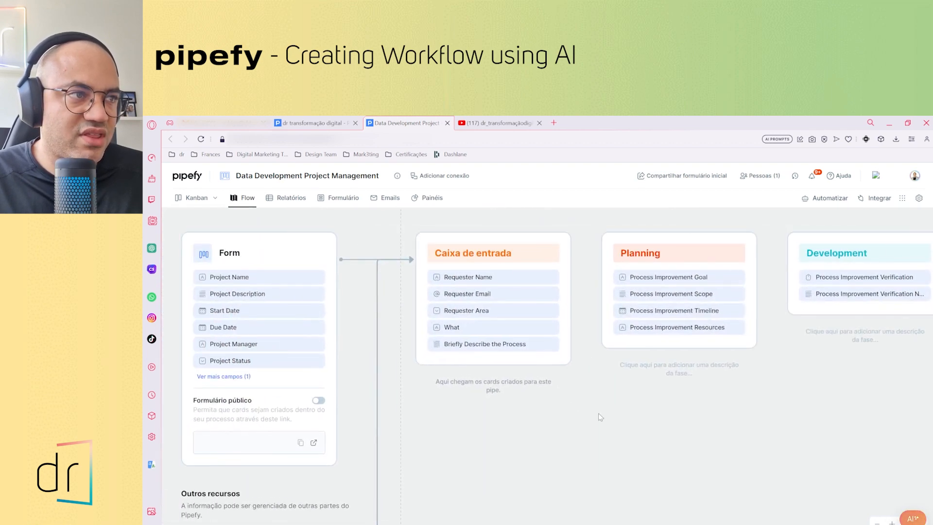
{"action": "left_click", "coordinate": [189, 199]}
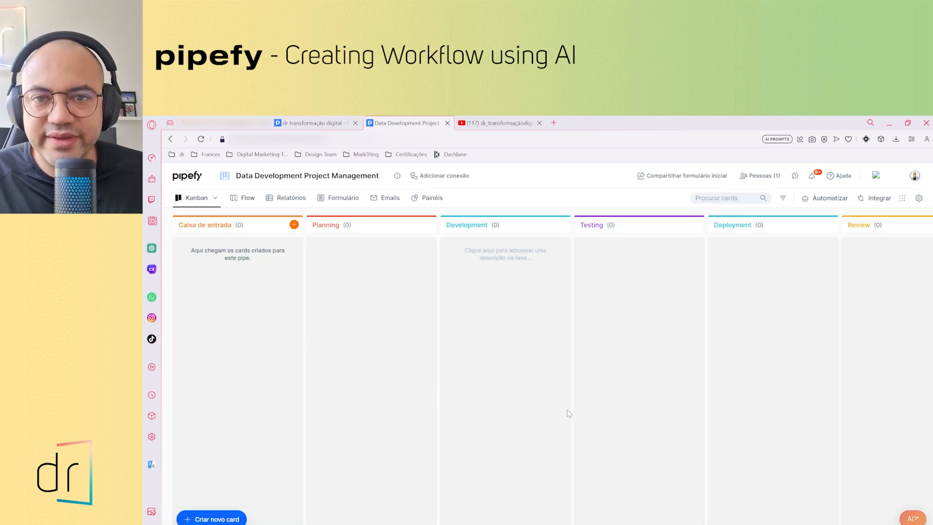
{"action": "left_click", "coordinate": [243, 199]}
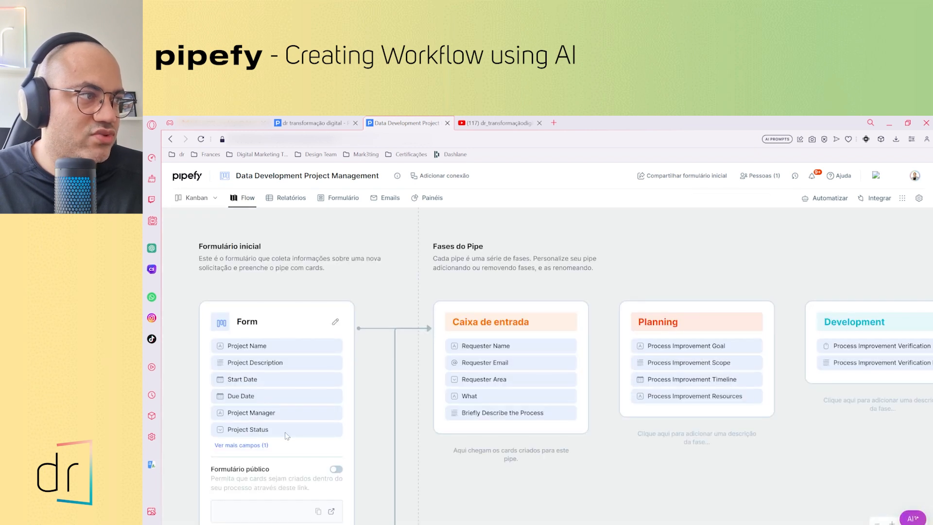
Rename the "Caixa de entrada" phase to "Beginning Stage" in the phase settings and close them
{"action": "left_click_drag", "start_coordinate": [479, 472], "coordinate": [410, 448]}
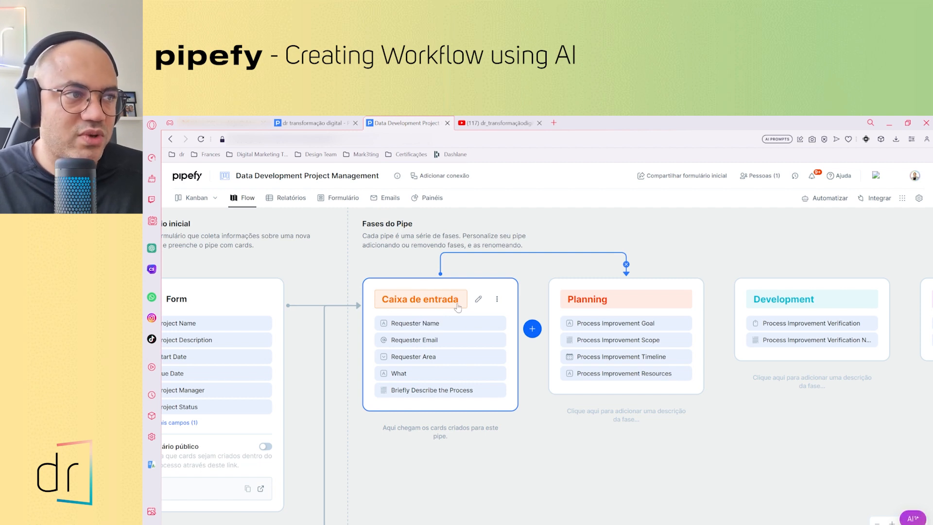
{"action": "left_click", "coordinate": [478, 299]}
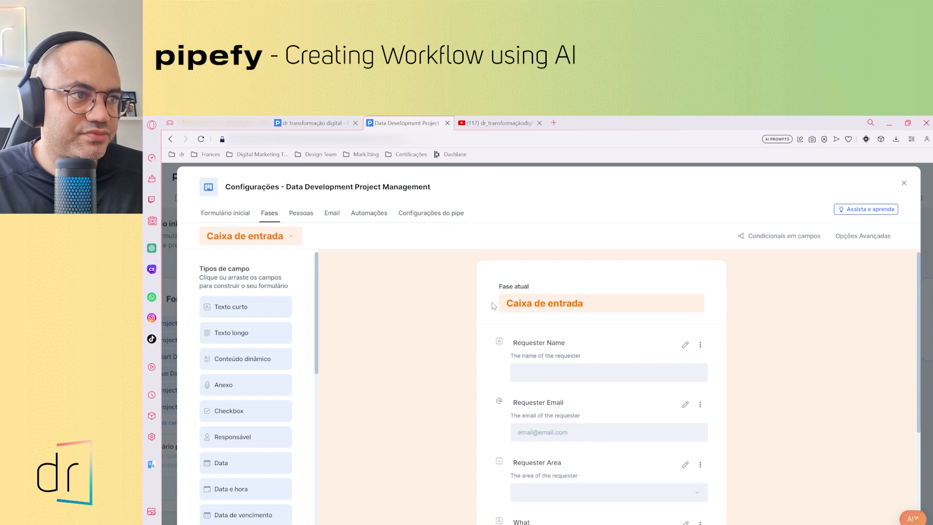
{"action": "left_click", "coordinate": [520, 303]}
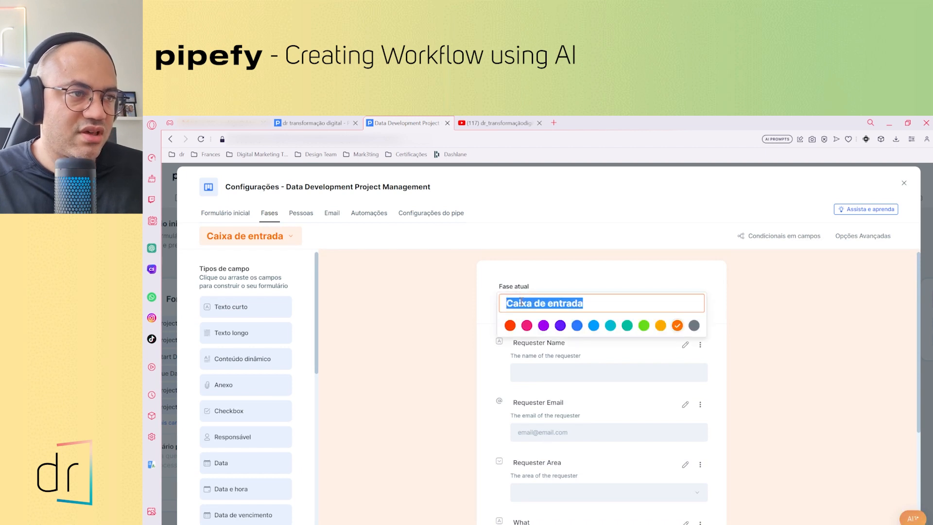
{"action": "type", "text": "Begg"}
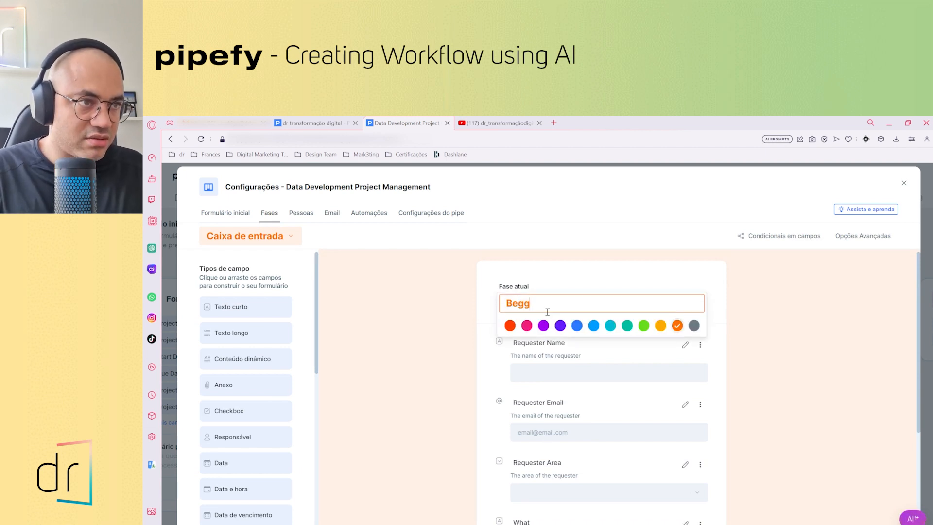
{"action": "key", "text": "BackSpace"}
{"action": "key", "text": "BackSpace"}
{"action": "key", "text": "BackSpace"}
{"action": "key", "text": "BackSpace"}
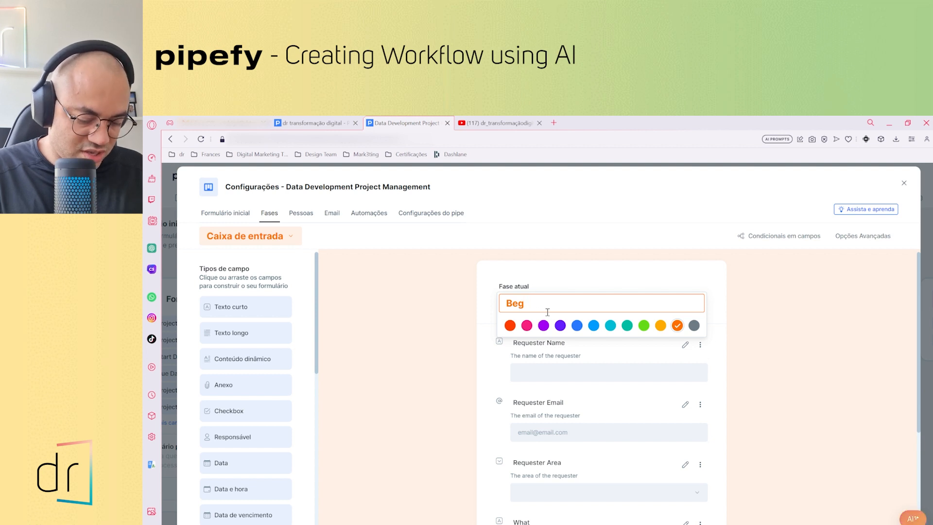
{"action": "type", "text": "gining"}
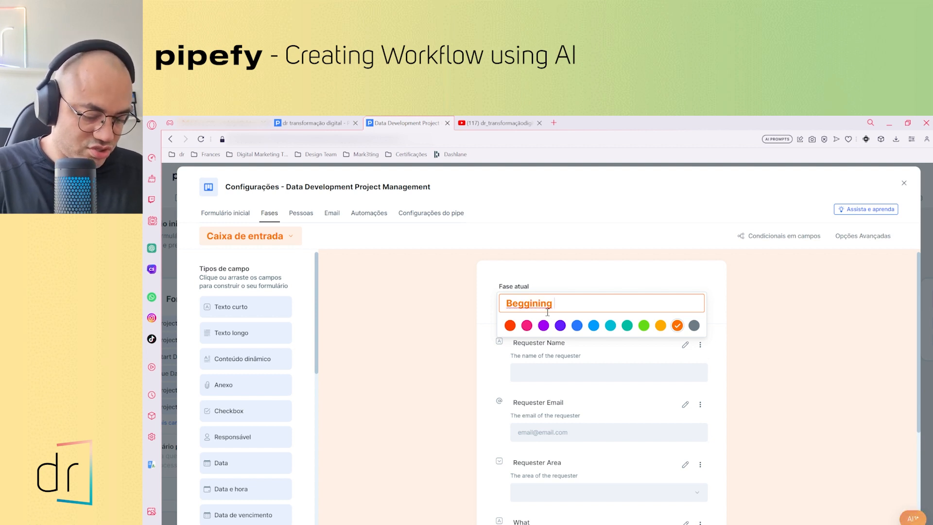
{"action": "type", "text": " Stage"}
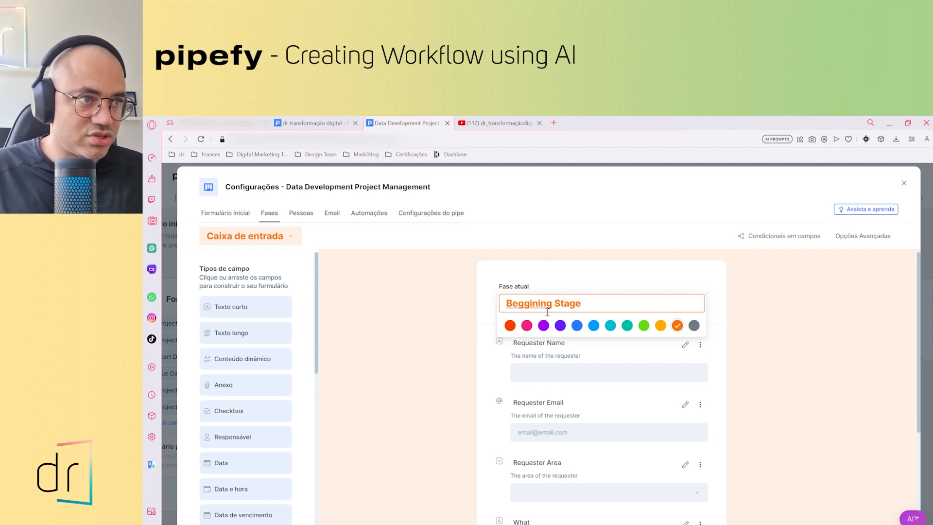
{"action": "key", "text": "BackSpace"}
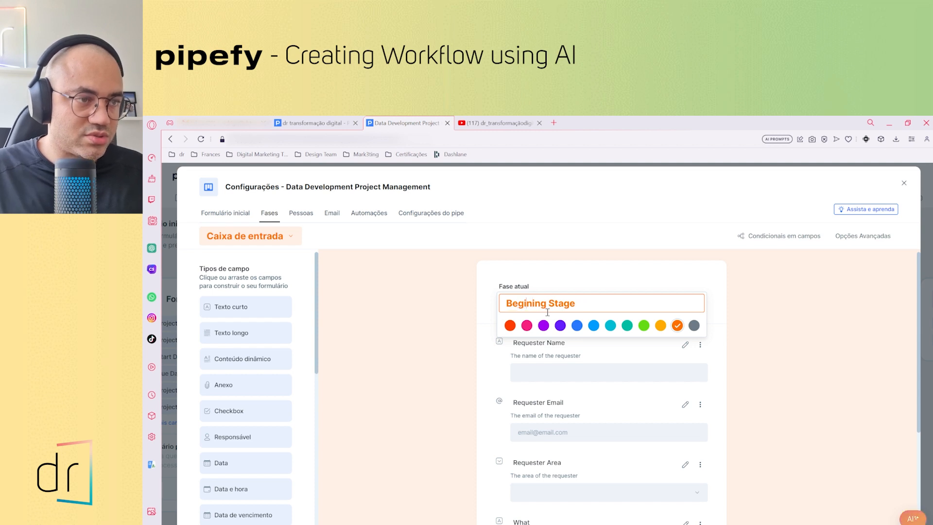
{"action": "type", "text": "n"}
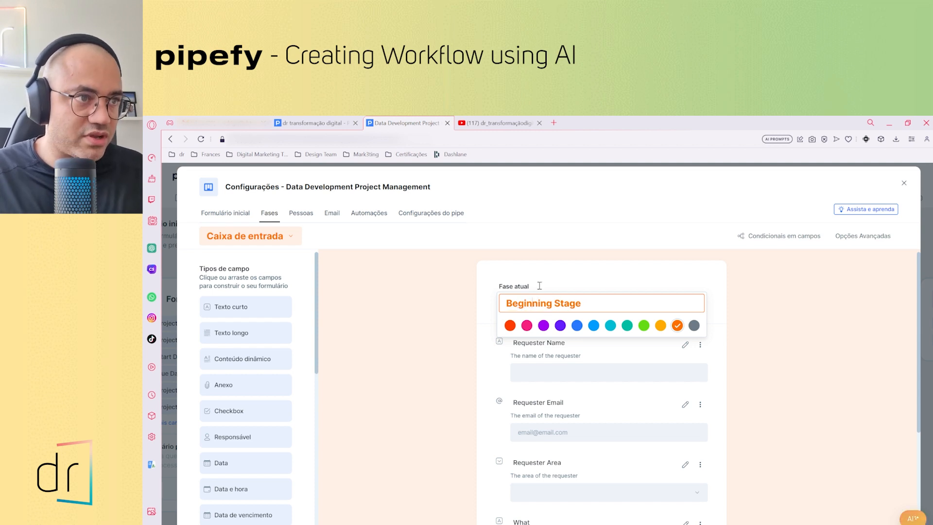
{"action": "left_click", "coordinate": [809, 359]}
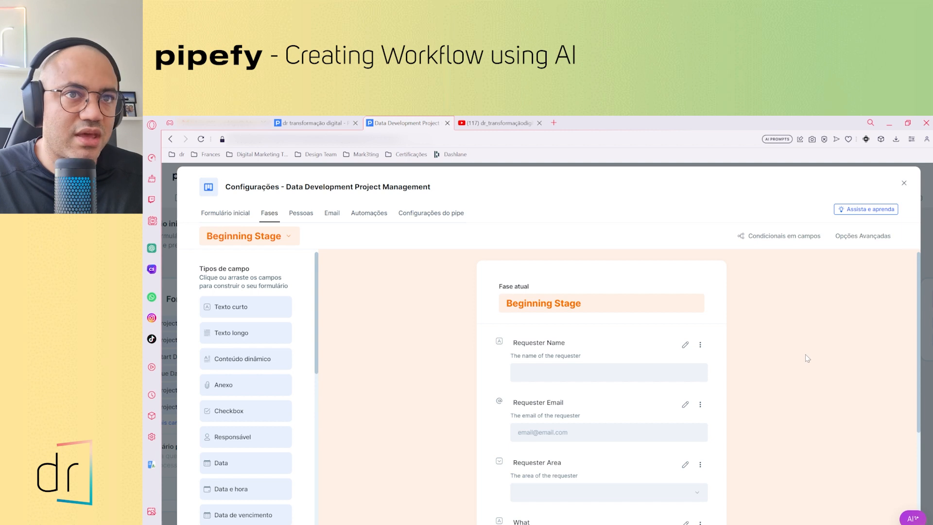
{"action": "left_click", "coordinate": [904, 184]}
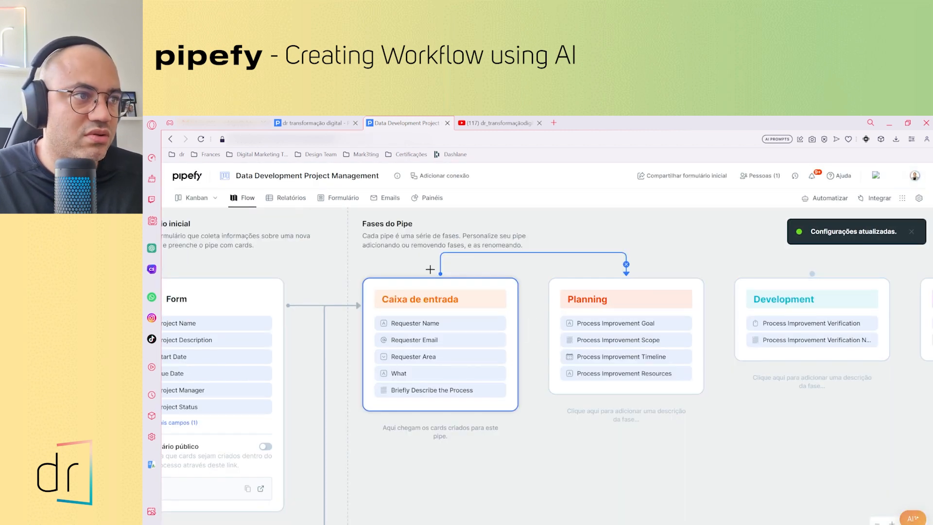
Check the Beginning Stage title on its phase and examine the remaining phases through Results Measurement in the flow view
{"action": "left_click", "coordinate": [438, 305]}
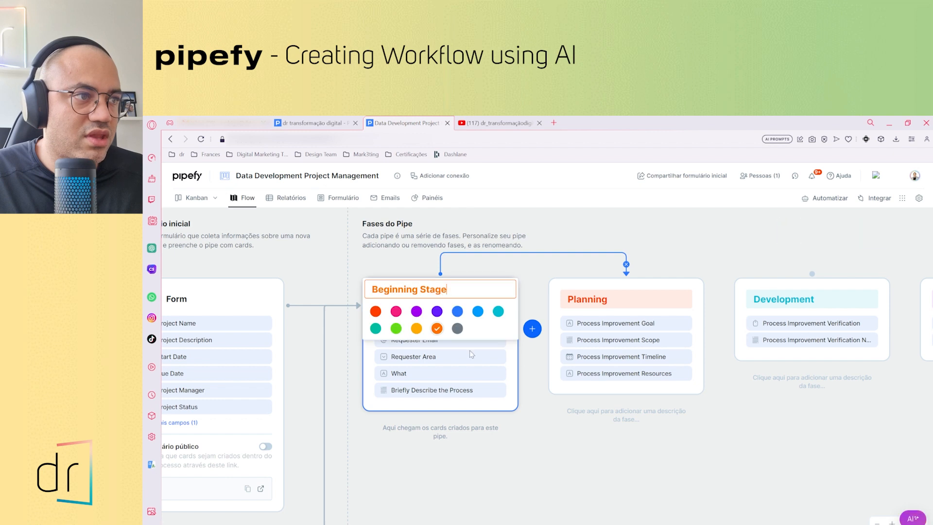
{"action": "left_click", "coordinate": [549, 453]}
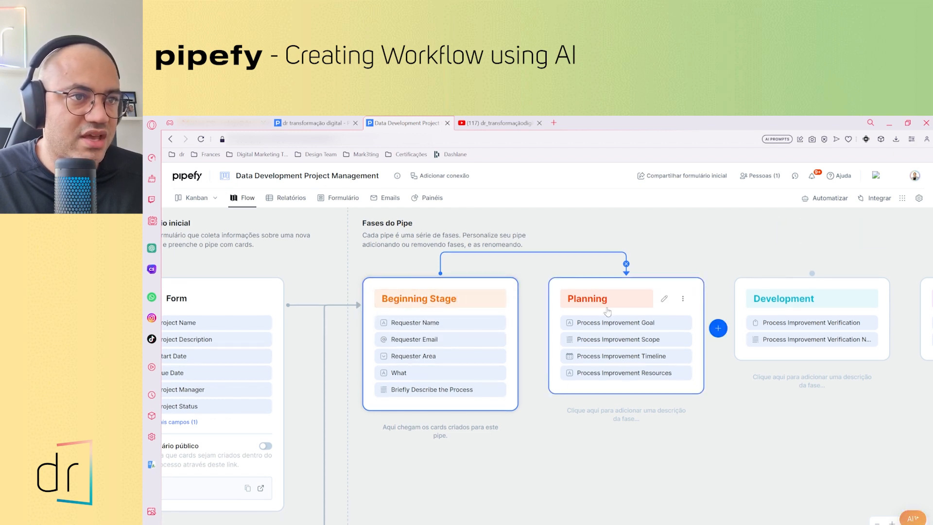
{"action": "scroll", "coordinate": [583, 311], "scroll_direction": "right", "scroll_amount": 5}
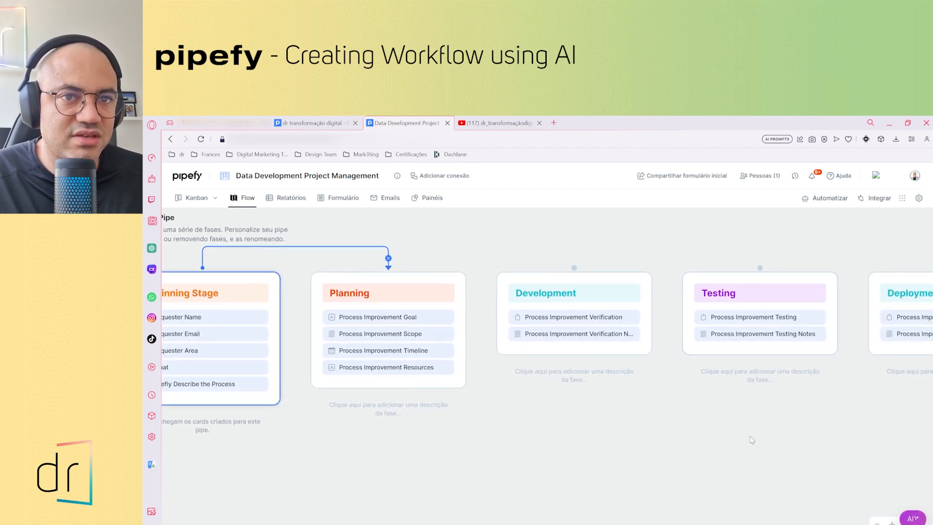
{"action": "scroll", "coordinate": [781, 302], "scroll_direction": "right", "scroll_amount": 10}
{"action": "scroll", "coordinate": [789, 405], "scroll_direction": "right", "scroll_amount": 2}
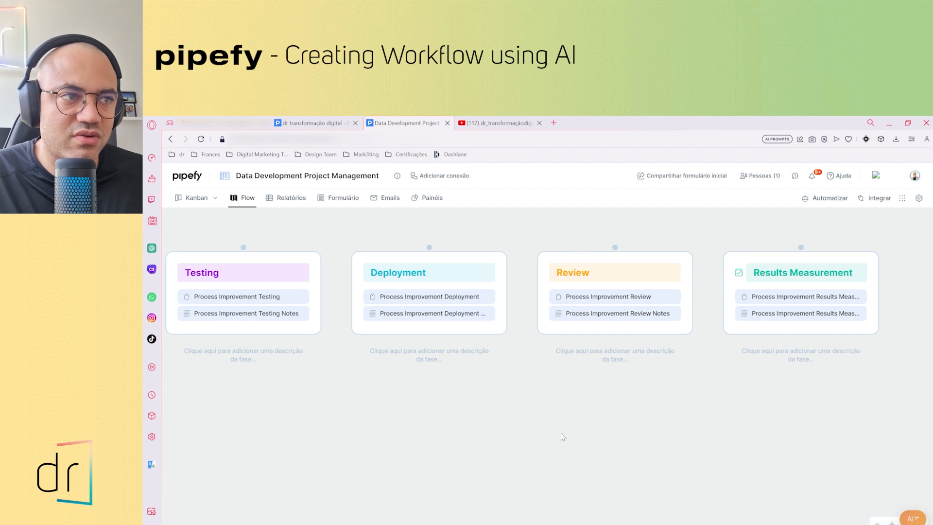
{"action": "scroll", "coordinate": [563, 436], "scroll_direction": "left", "scroll_amount": 3}
{"action": "scroll", "coordinate": [725, 427], "scroll_direction": "right", "scroll_amount": 3}
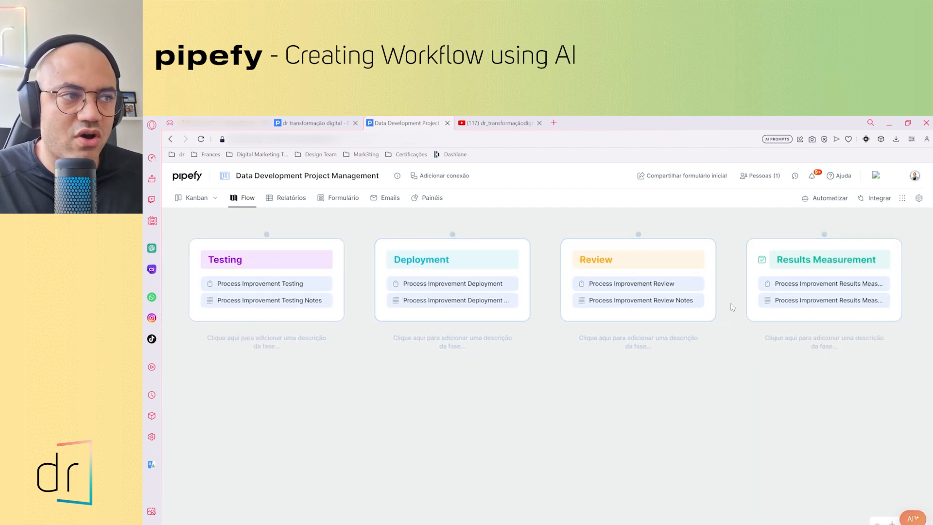
{"action": "scroll", "coordinate": [640, 479], "scroll_direction": "left", "scroll_amount": 6}
{"action": "scroll", "coordinate": [639, 478], "scroll_direction": "left", "scroll_amount": 8}
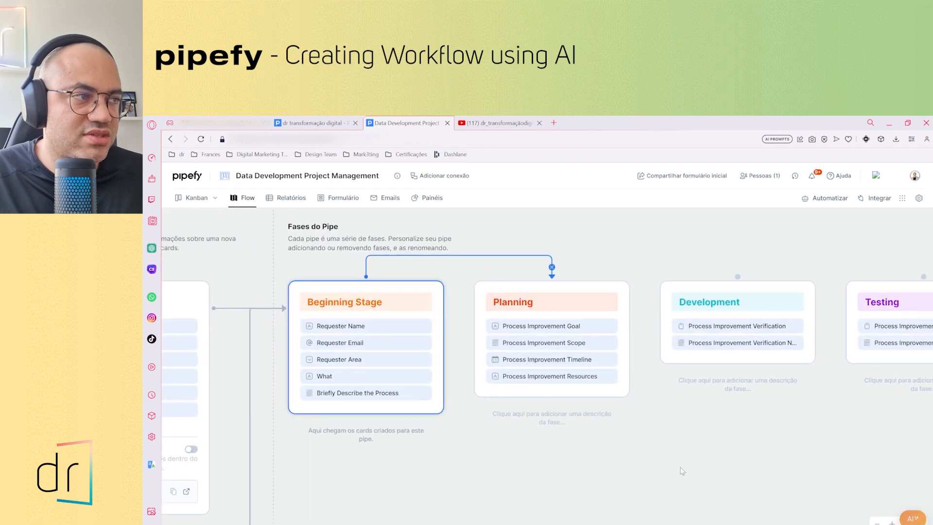
Check the phases on the Kanban board and review the Beginning Stage form fields in its phase settings
{"action": "left_click", "coordinate": [197, 198]}
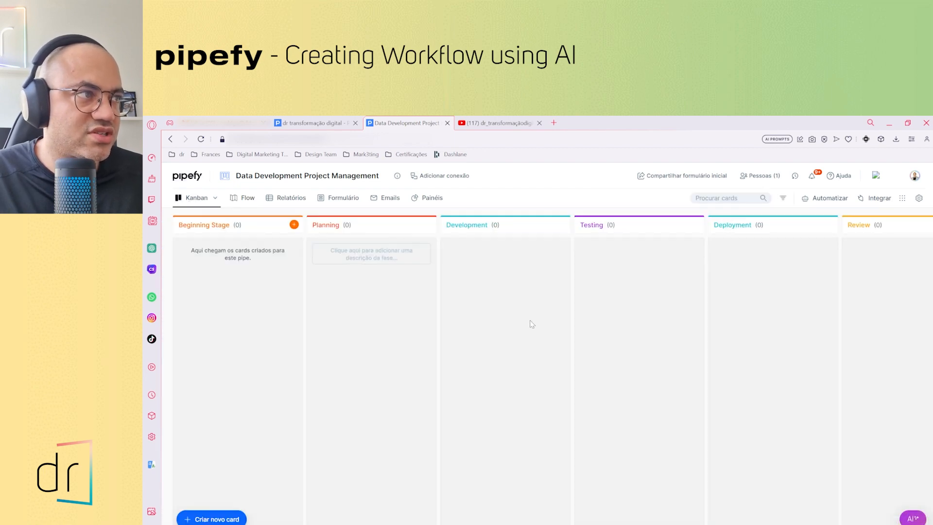
{"action": "left_click", "coordinate": [245, 200]}
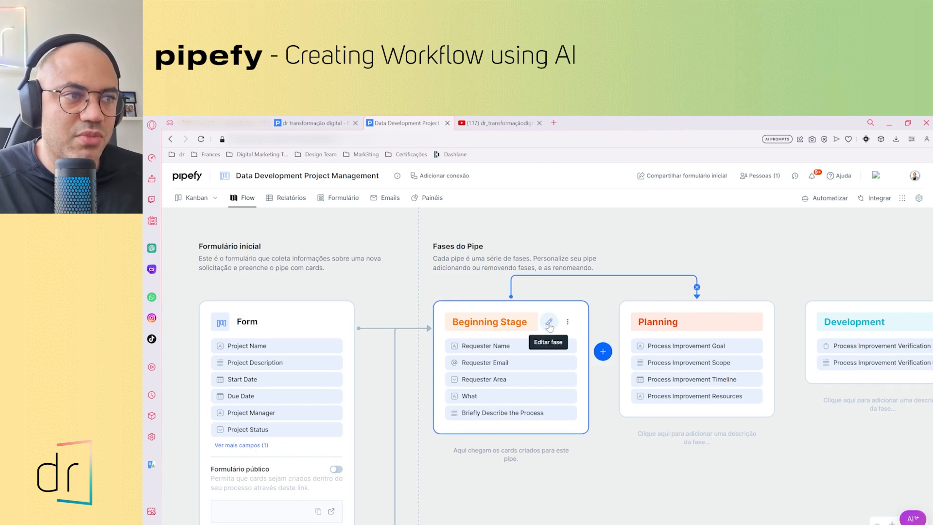
{"action": "left_click", "coordinate": [549, 322]}
{"action": "scroll", "coordinate": [588, 359], "scroll_direction": "down", "scroll_amount": 3}
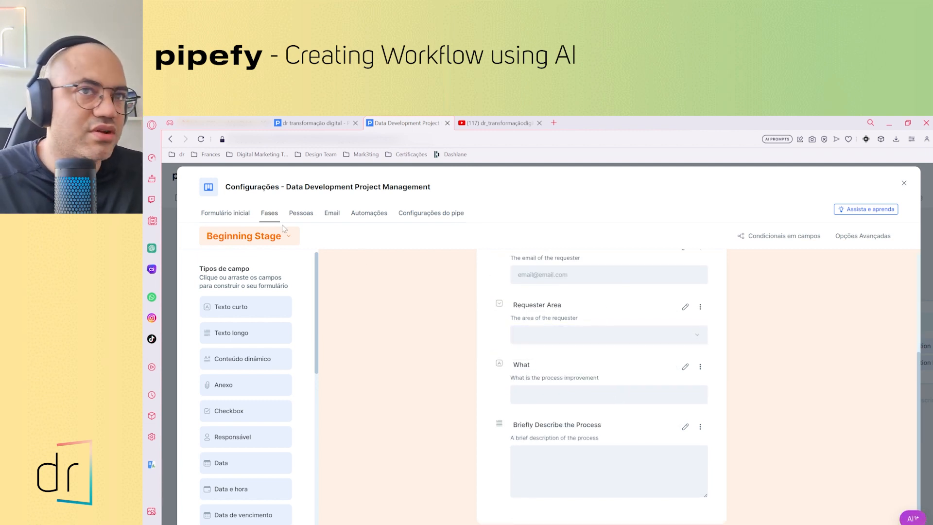
{"action": "left_click", "coordinate": [903, 185]}
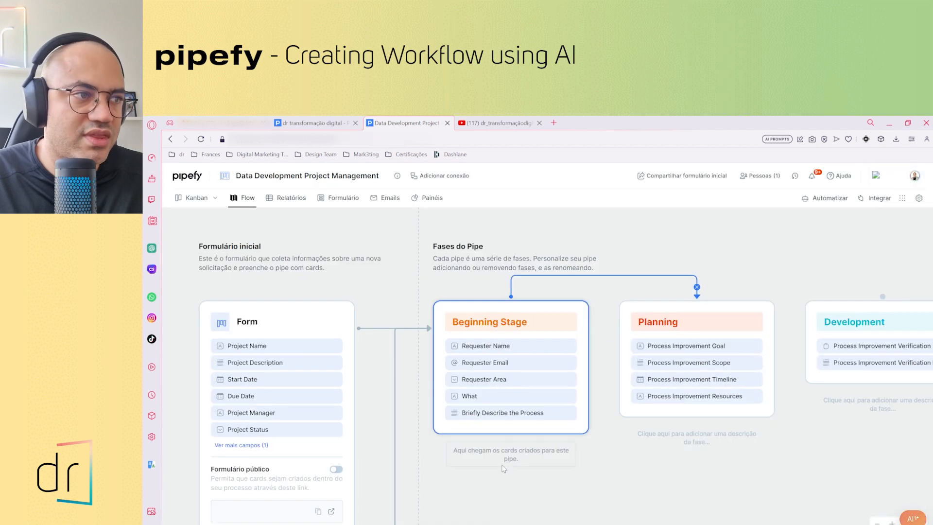
Start a new card in Beginning Stage on the Kanban board with project name and description "Test"
{"action": "left_click", "coordinate": [190, 199]}
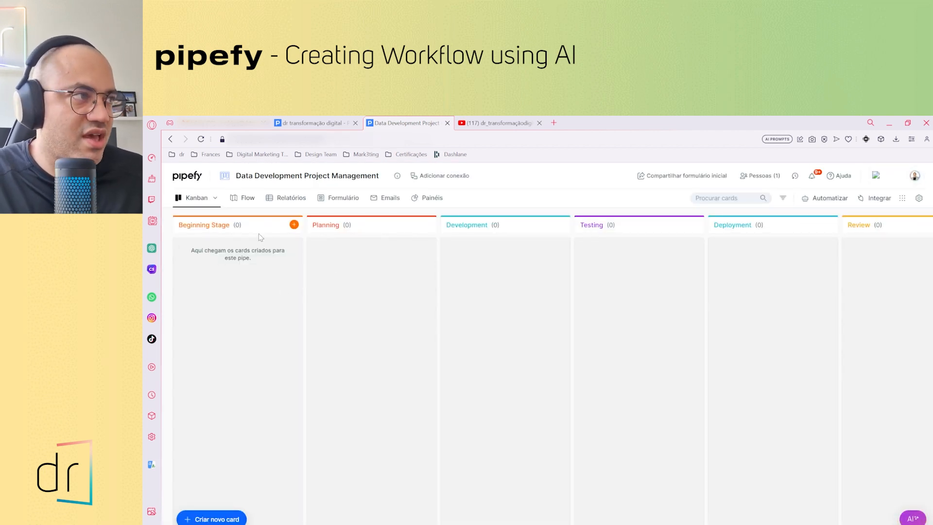
{"action": "left_click", "coordinate": [294, 226]}
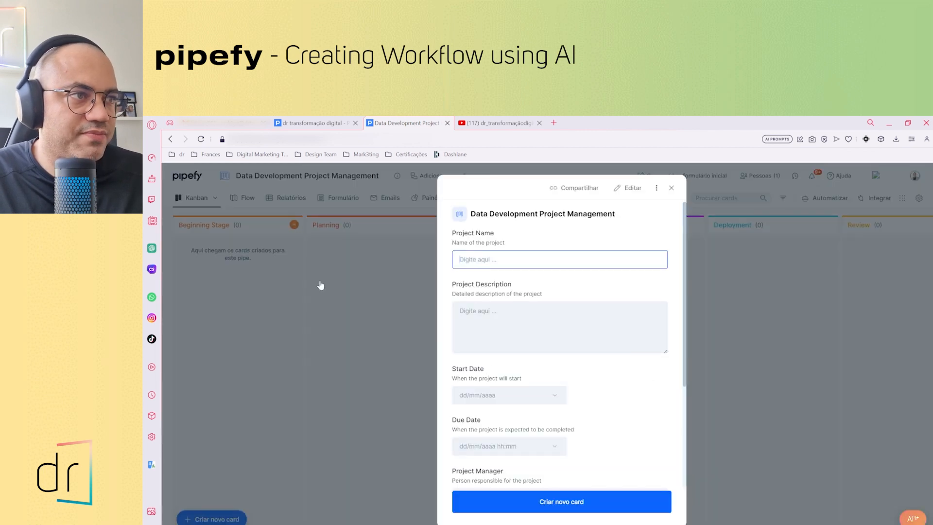
{"action": "type", "text": "Teste"}
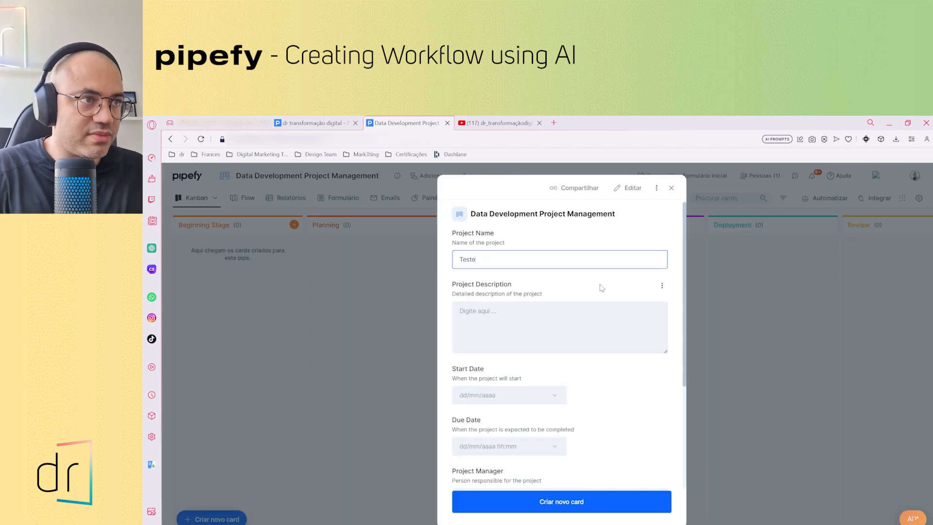
{"action": "left_click", "coordinate": [601, 287]}
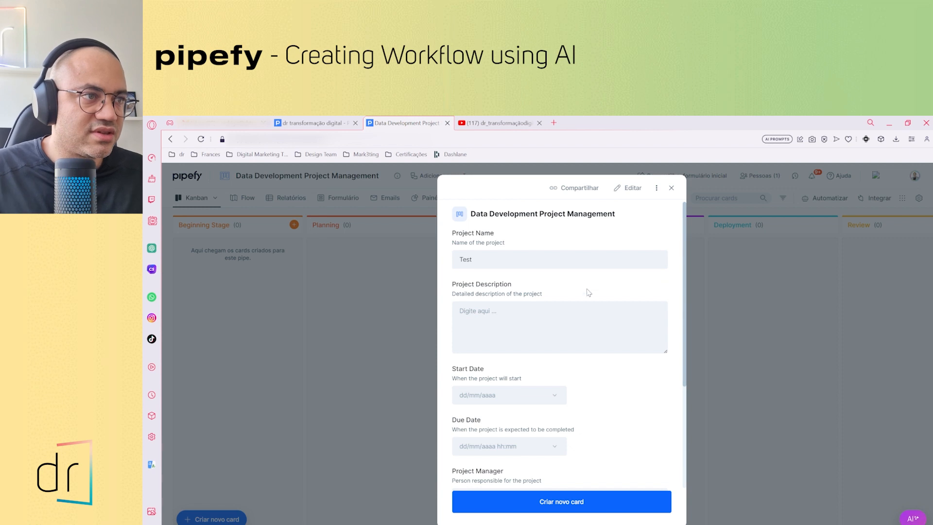
{"action": "left_click", "coordinate": [577, 313]}
{"action": "type", "text": "Test"}
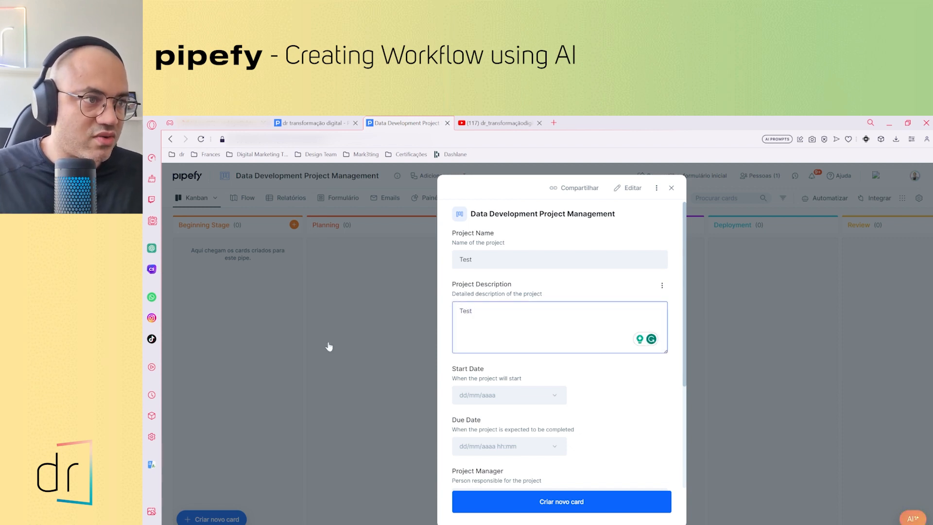
Set the new card's start date to 16/08/2023 and its due date to 17/08/2023 00:00
{"action": "left_click", "coordinate": [503, 405]}
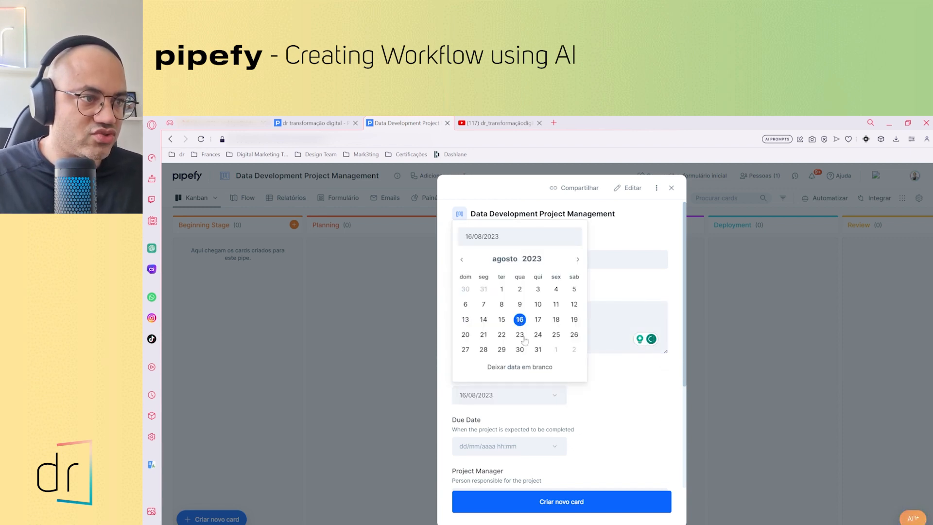
{"action": "left_click", "coordinate": [509, 446]}
{"action": "left_click", "coordinate": [537, 371]}
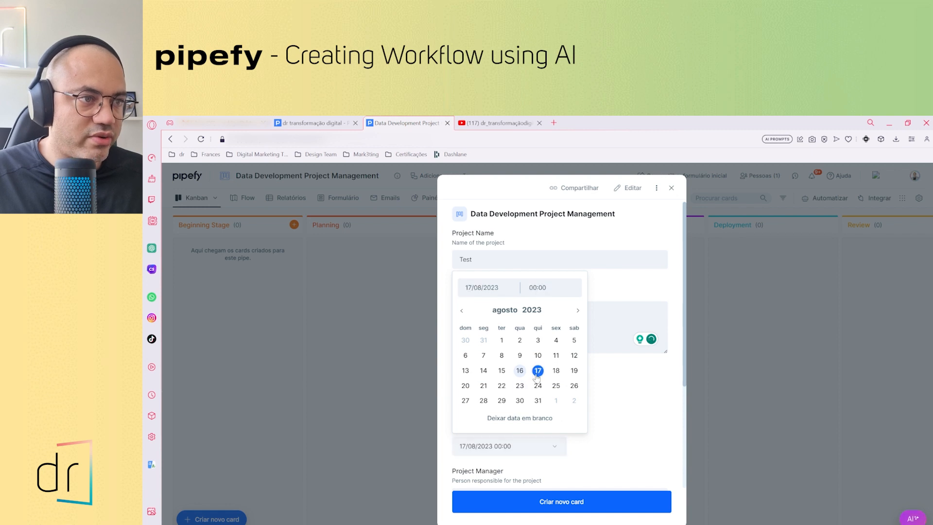
{"action": "left_click", "coordinate": [632, 403]}
Enter the project manager's name, set the project status to Not Started, and create the card
{"action": "scroll", "coordinate": [590, 417], "scroll_direction": "down", "scroll_amount": 3}
{"action": "left_click", "coordinate": [513, 358]}
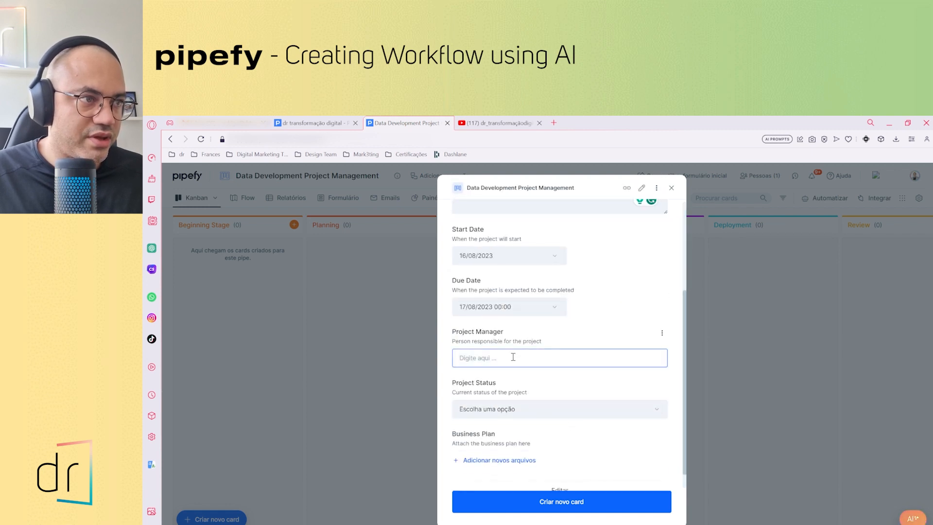
{"action": "type", "text": "Rodrigo"}
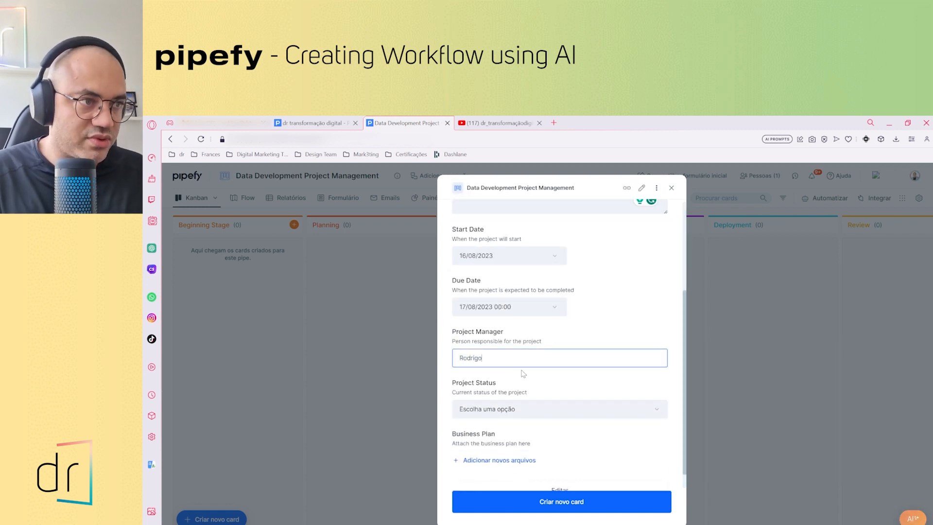
{"action": "scroll", "coordinate": [555, 373], "scroll_direction": "down", "scroll_amount": 1}
{"action": "left_click", "coordinate": [555, 383]}
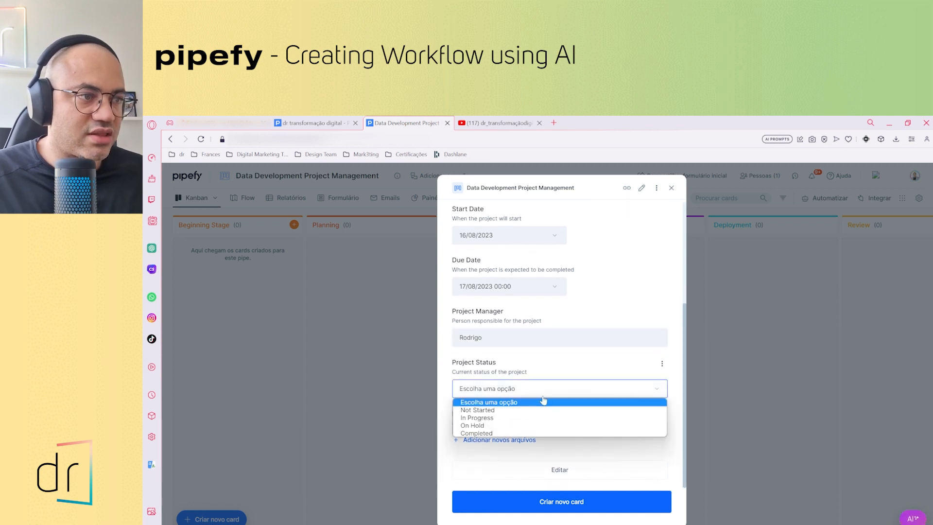
{"action": "left_click", "coordinate": [521, 413]}
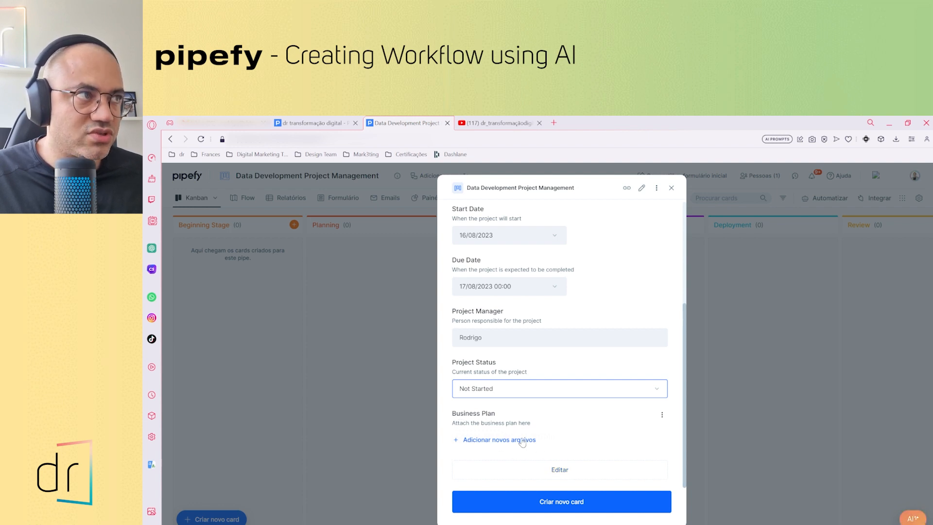
{"action": "left_click", "coordinate": [562, 504]}
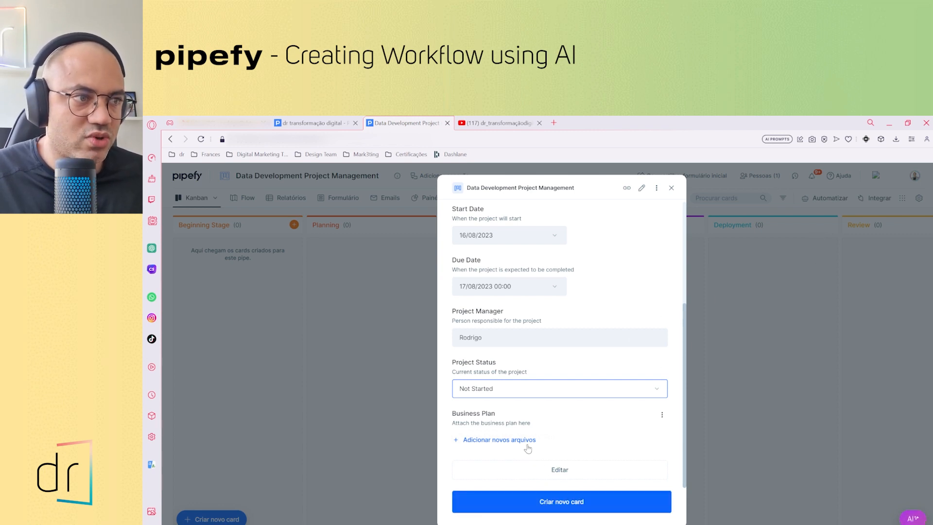
{"action": "left_click", "coordinate": [565, 503]}
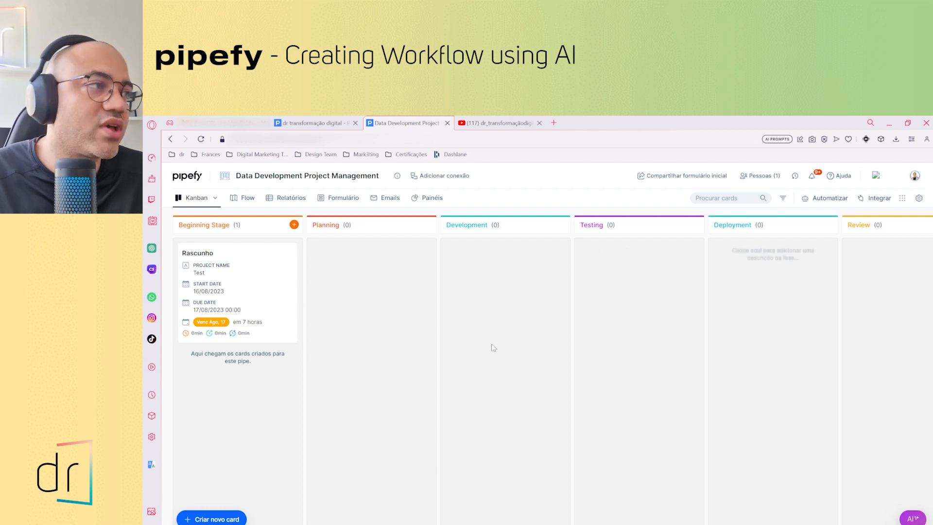
Fill in the requester's name on the new card's Beginning Stage form and move the card to the Planning phase
{"action": "left_click", "coordinate": [199, 290]}
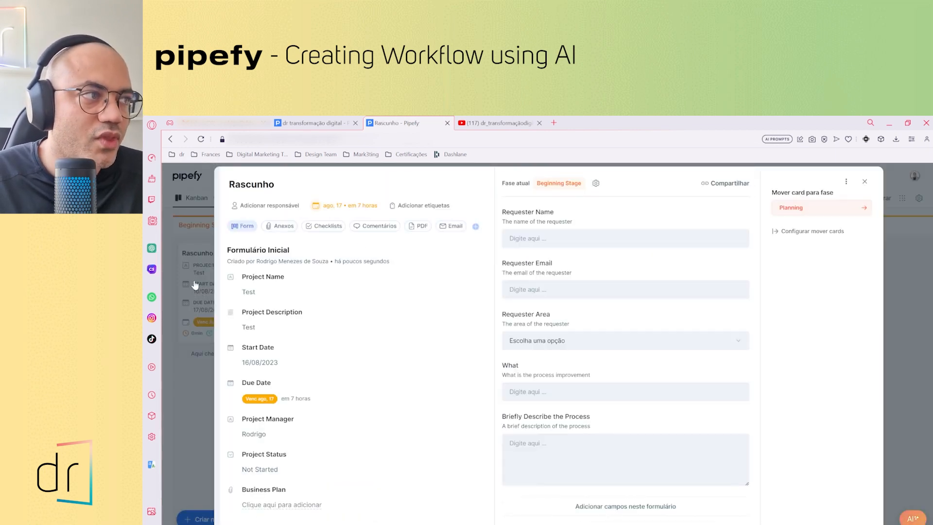
{"action": "left_click", "coordinate": [557, 240]}
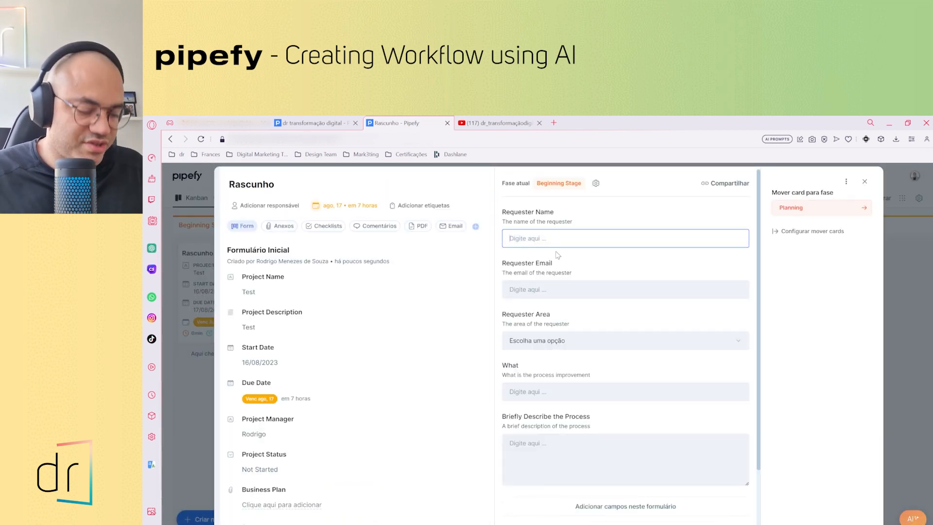
{"action": "type", "text": "r"}
{"action": "key", "text": "Caps_Lock"}
{"action": "type", "text": "ODR"}
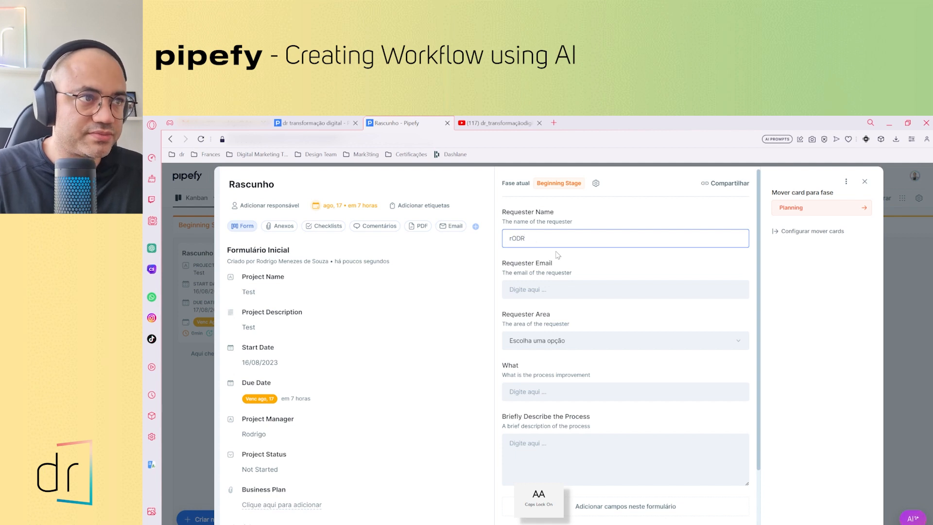
{"action": "key", "text": "BackSpace"}
{"action": "key", "text": "BackSpace"}
{"action": "key", "text": "BackSpace"}
{"action": "key", "text": "BackSpace"}
{"action": "key", "text": "Caps_Lock"}
{"action": "type", "text": "Rodrigo"}
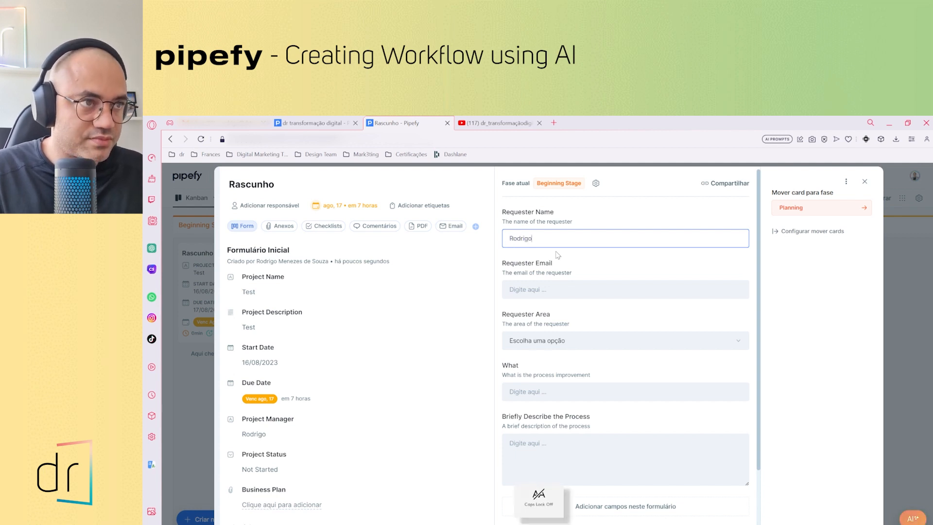
{"action": "left_click", "coordinate": [623, 291]}
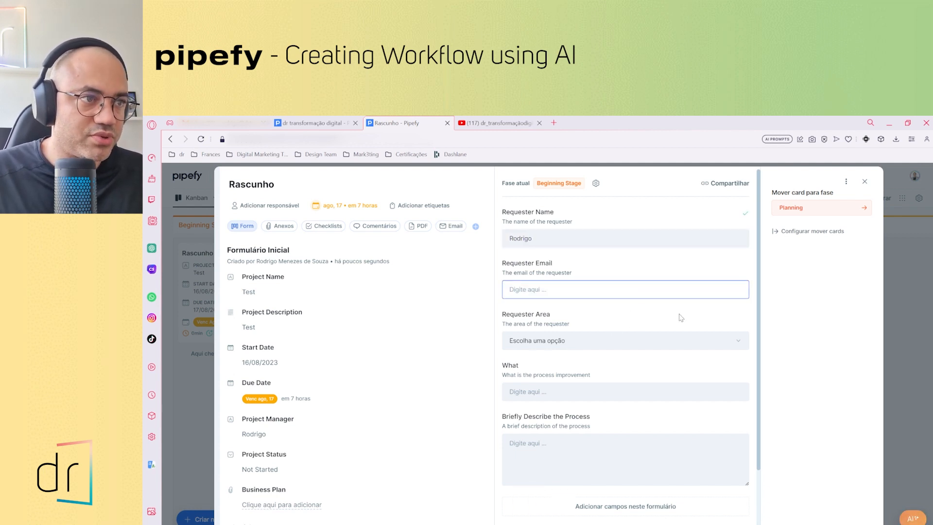
{"action": "left_click", "coordinate": [810, 208]}
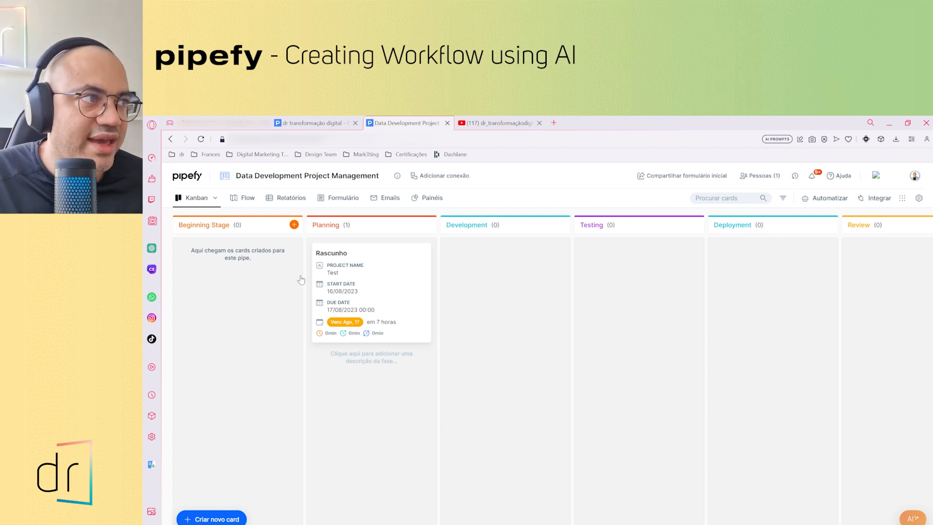
Prepare the pipe's cards for analysis in Pipefy AI and ask the suggested question "How many cards per phase?"
{"action": "left_click", "coordinate": [911, 521]}
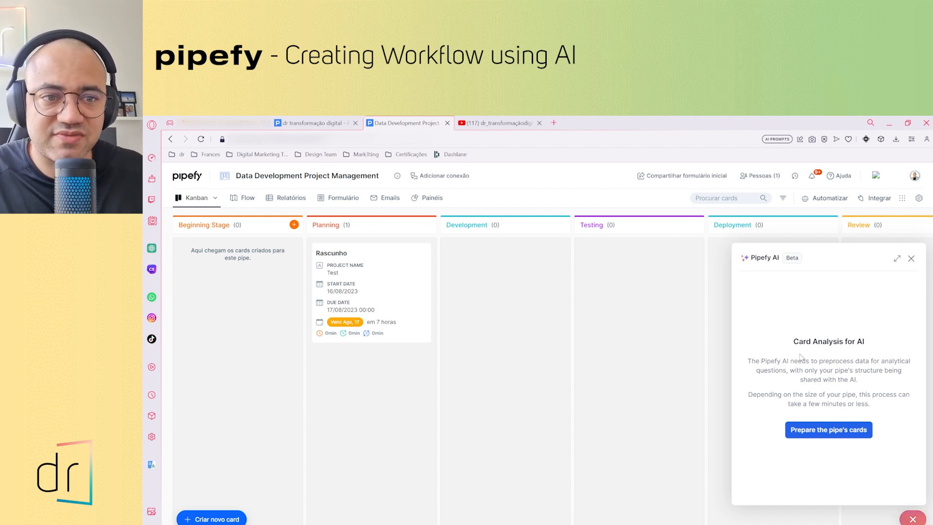
{"action": "left_click", "coordinate": [824, 435]}
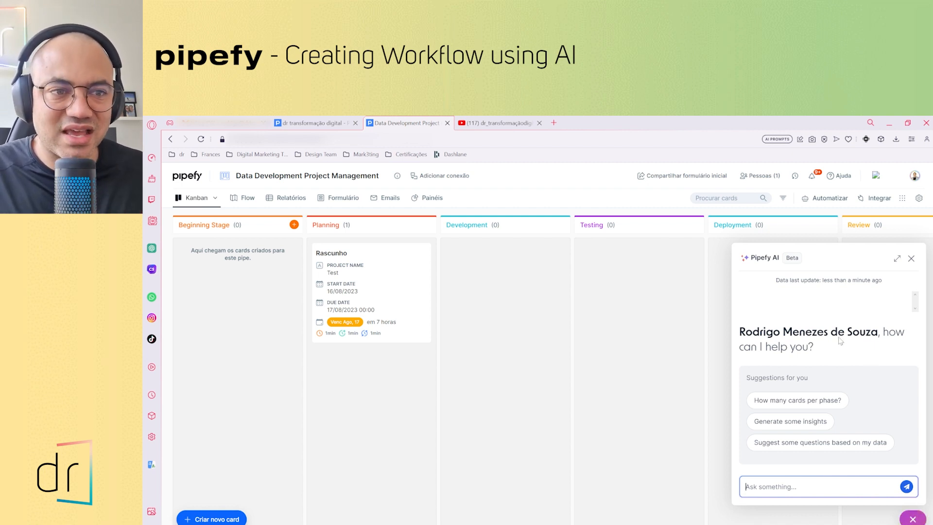
{"action": "left_click", "coordinate": [786, 400]}
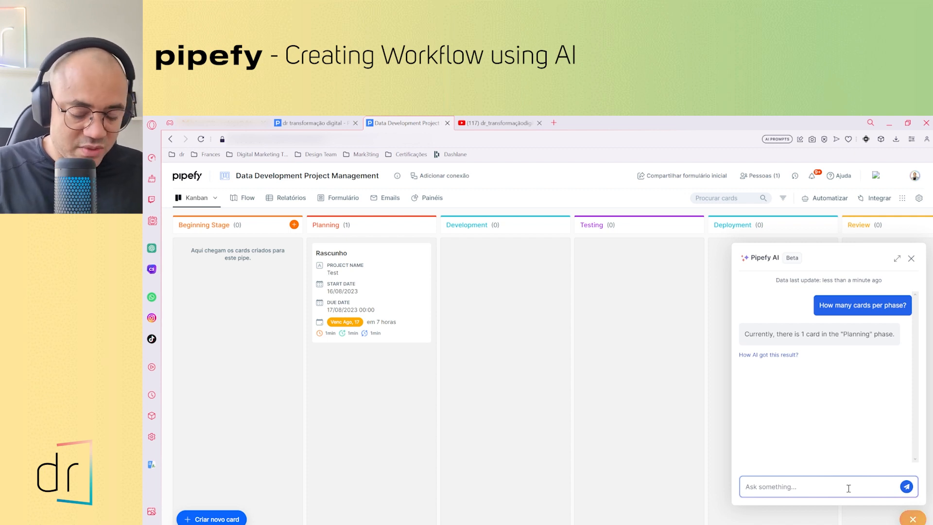
Ask Pipefy AI "How much time I am spending to move cards from beginning stage to Planning?"
{"action": "type", "text": "How"}
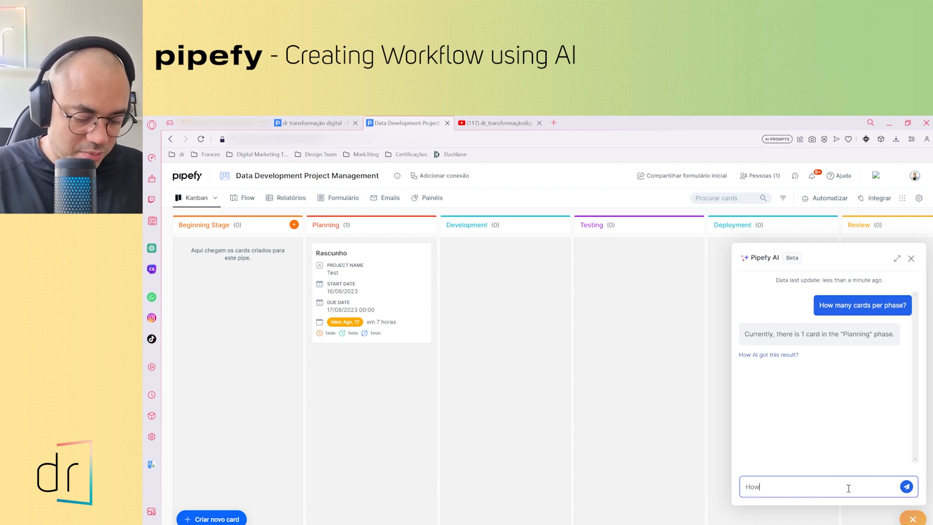
{"action": "type", "text": " much "}
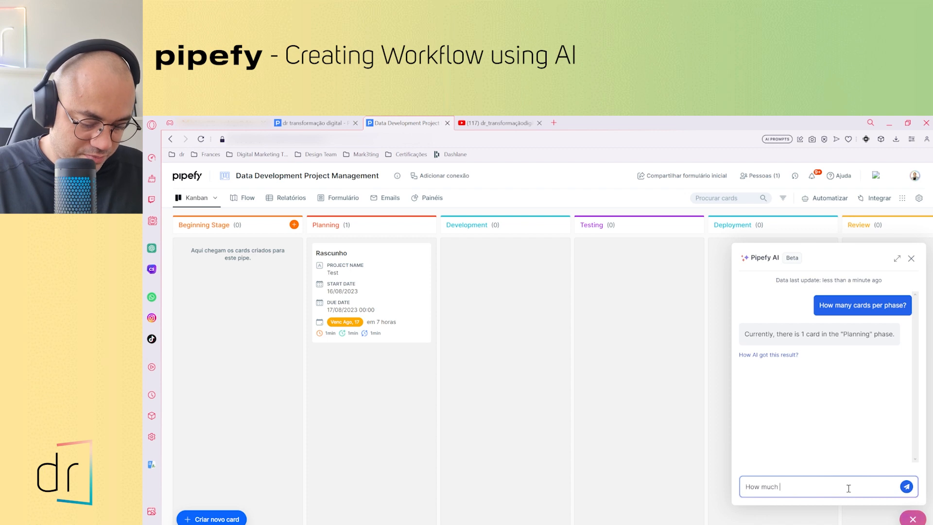
{"action": "type", "text": "time I am spen"}
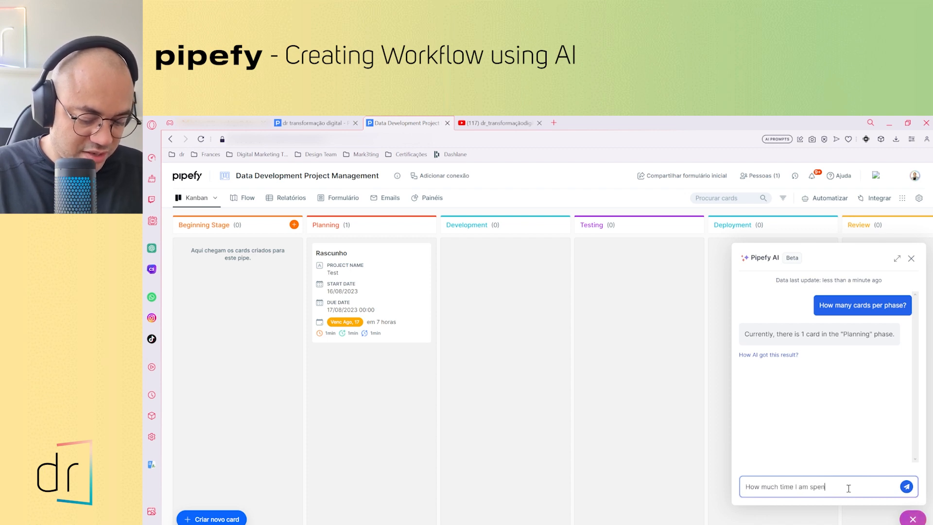
{"action": "type", "text": "ding"}
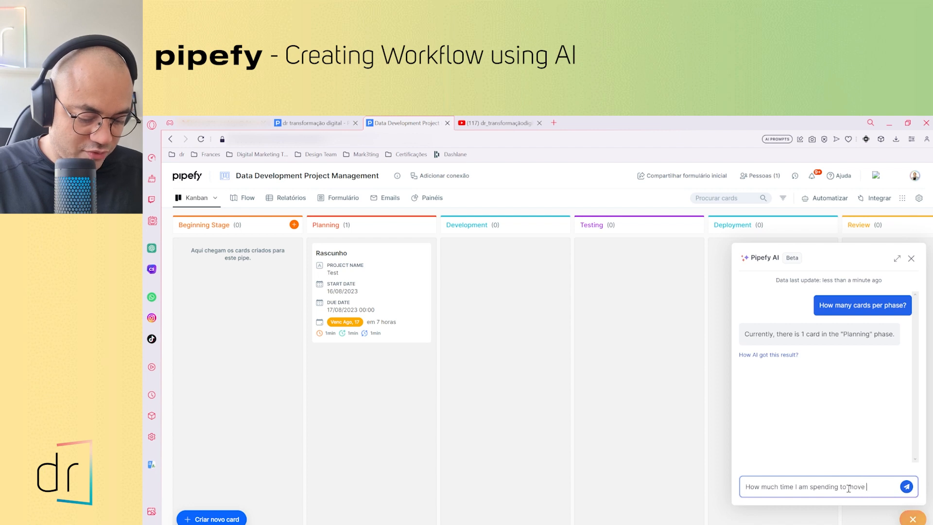
{"action": "type", "text": "to move ca"}
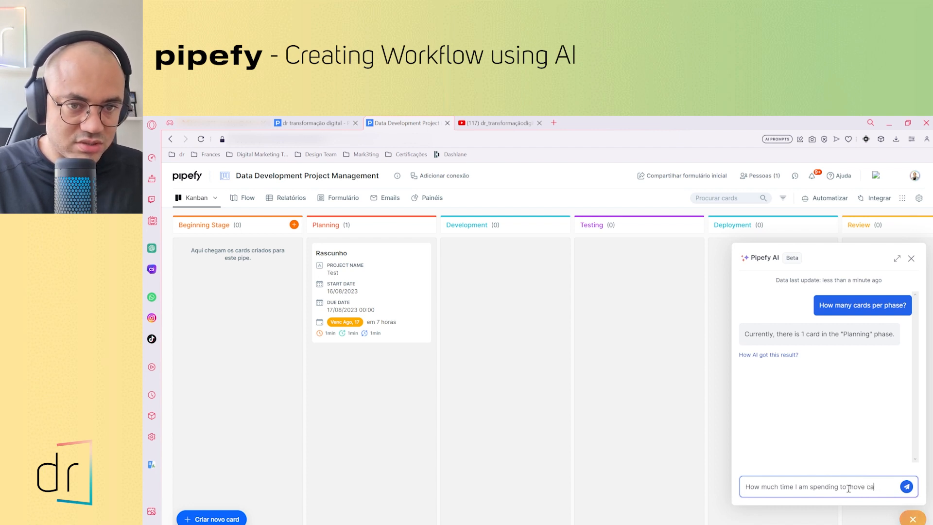
{"action": "type", "text": "rds from beggini"}
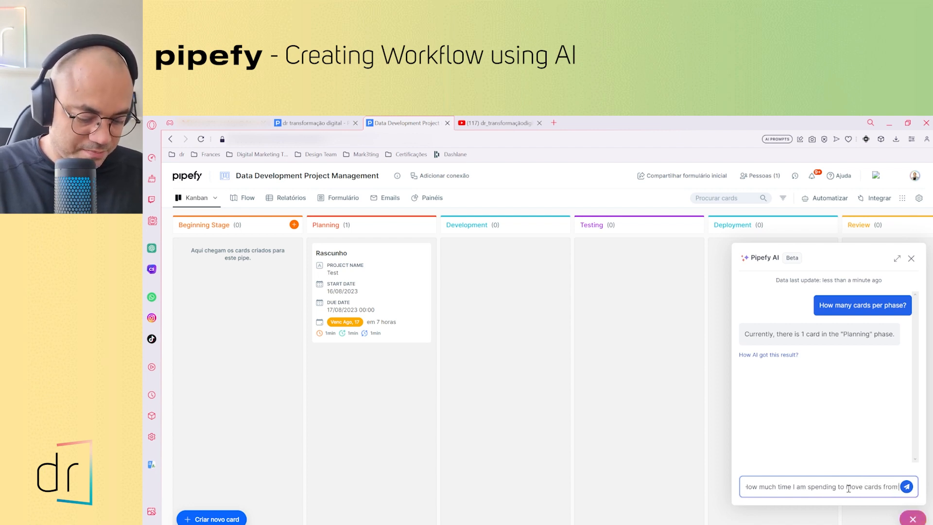
{"action": "key", "text": "BackSpace"}
{"action": "key", "text": "BackSpace"}
{"action": "key", "text": "BackSpace"}
{"action": "key", "text": "BackSpace"}
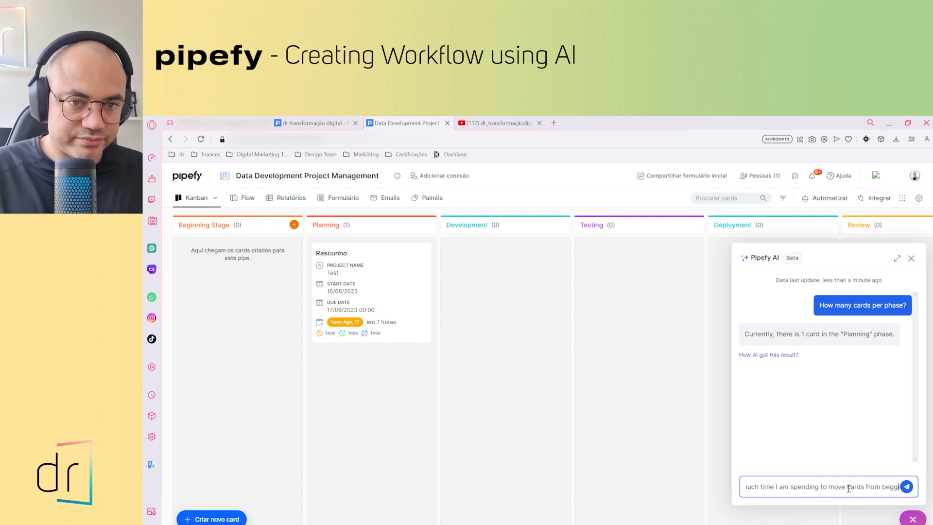
{"action": "type", "text": "innign"}
{"action": "key", "text": "BackSpace"}
{"action": "key", "text": "BackSpace"}
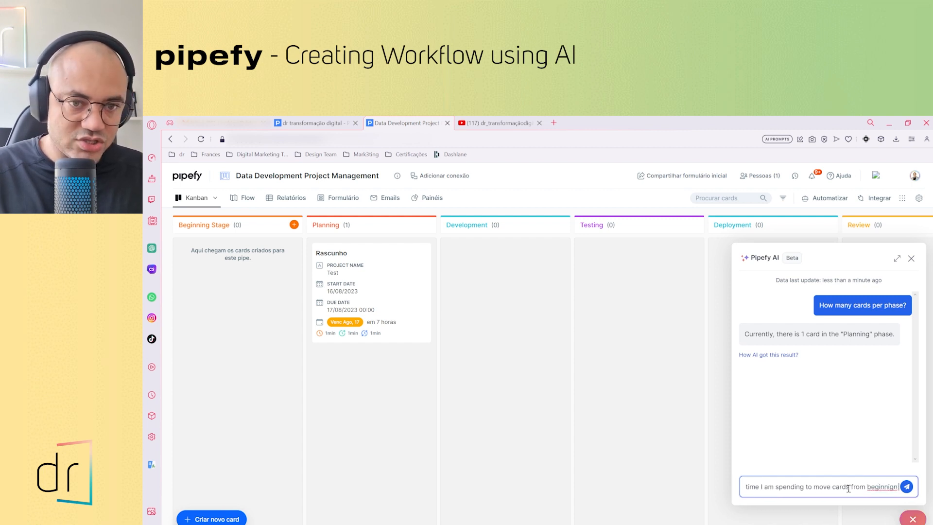
{"action": "type", "text": "ng stage to"}
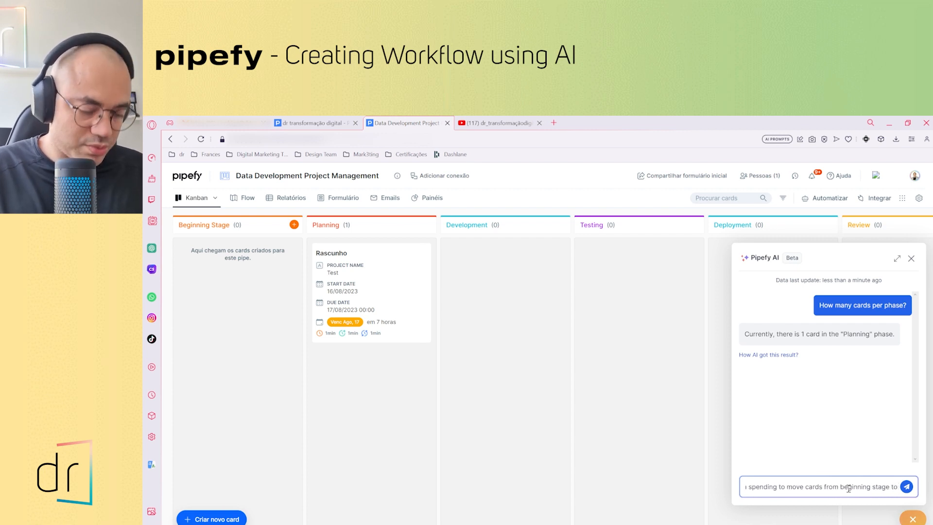
{"action": "type", "text": " Planning"}
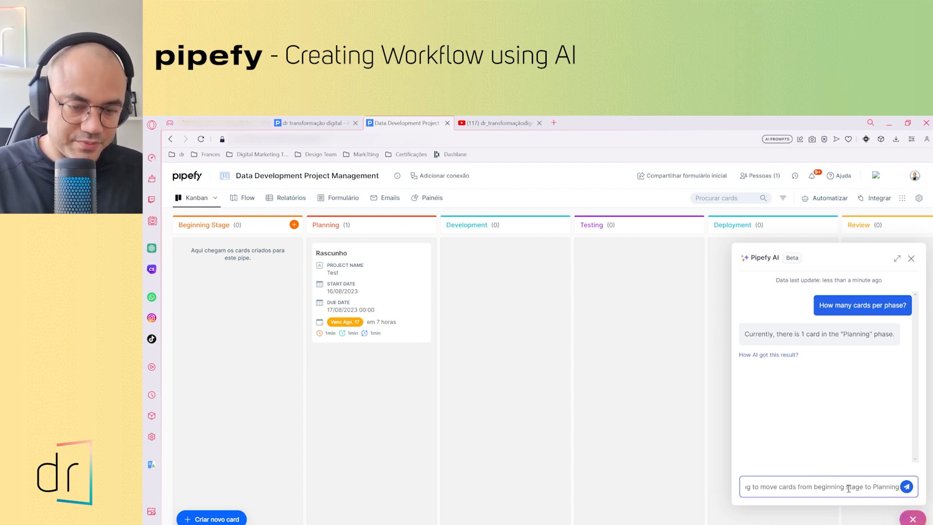
{"action": "type", "text": "?"}
{"action": "key", "text": "Return"}
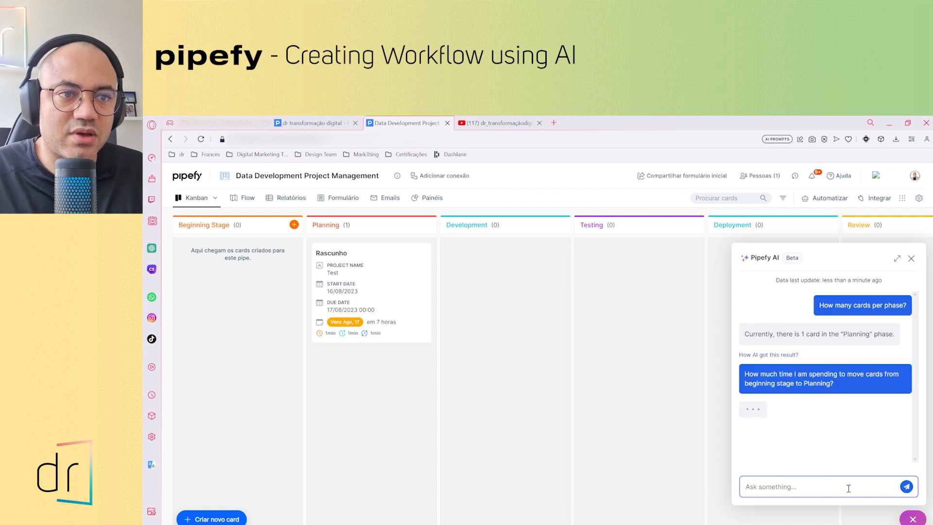